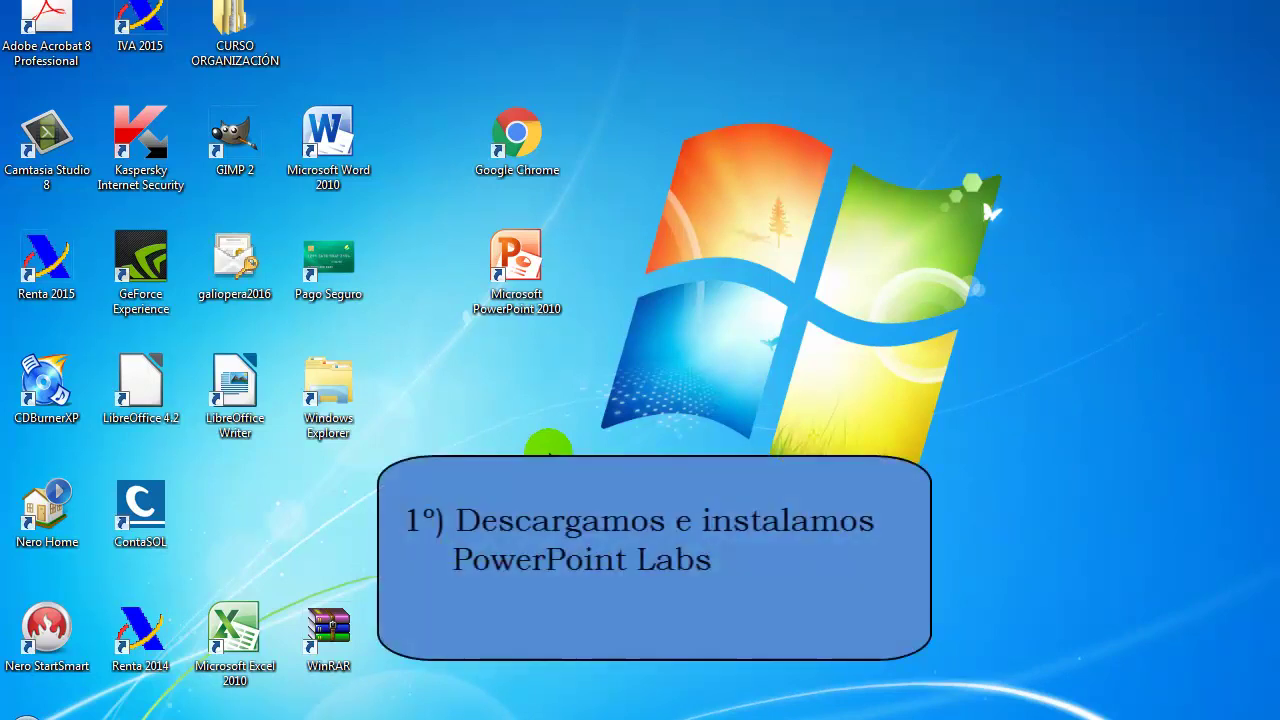
Launch Google Chrome from its desktop shortcut
double_click(522, 147)
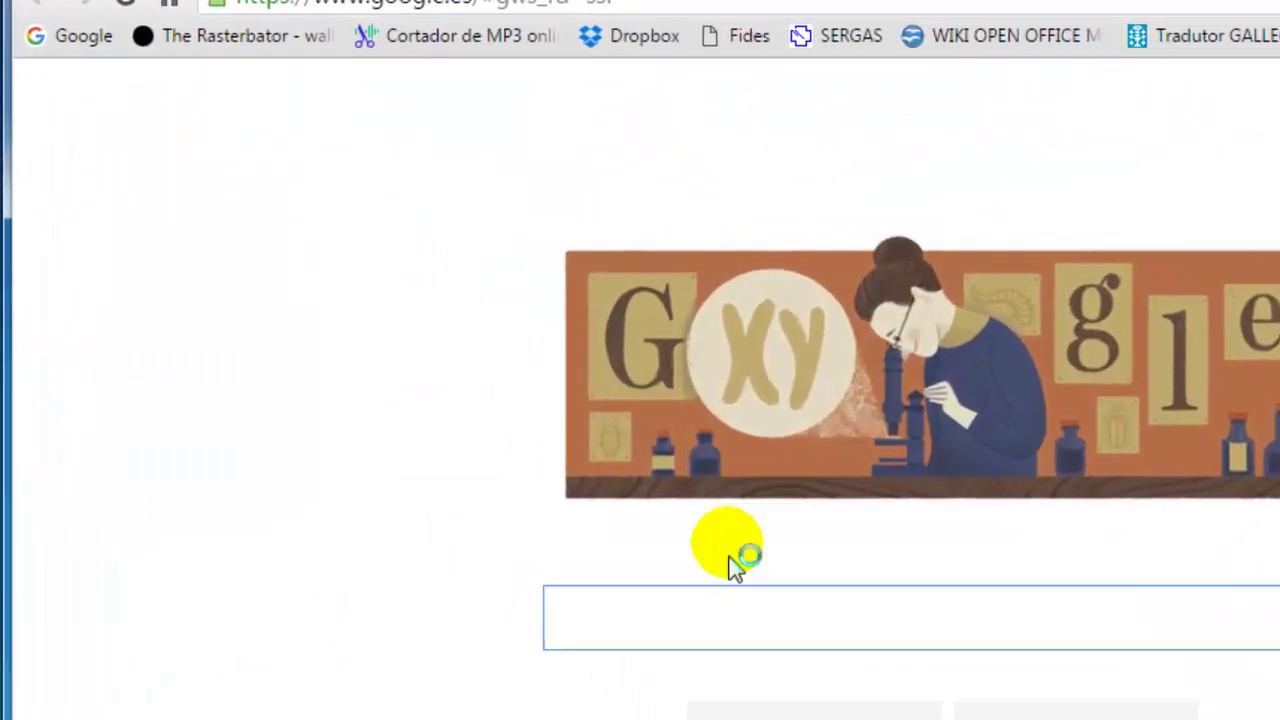
Search Google for 'powerpoint labs' and open the PowerPointLabs website
left_click(722, 616)
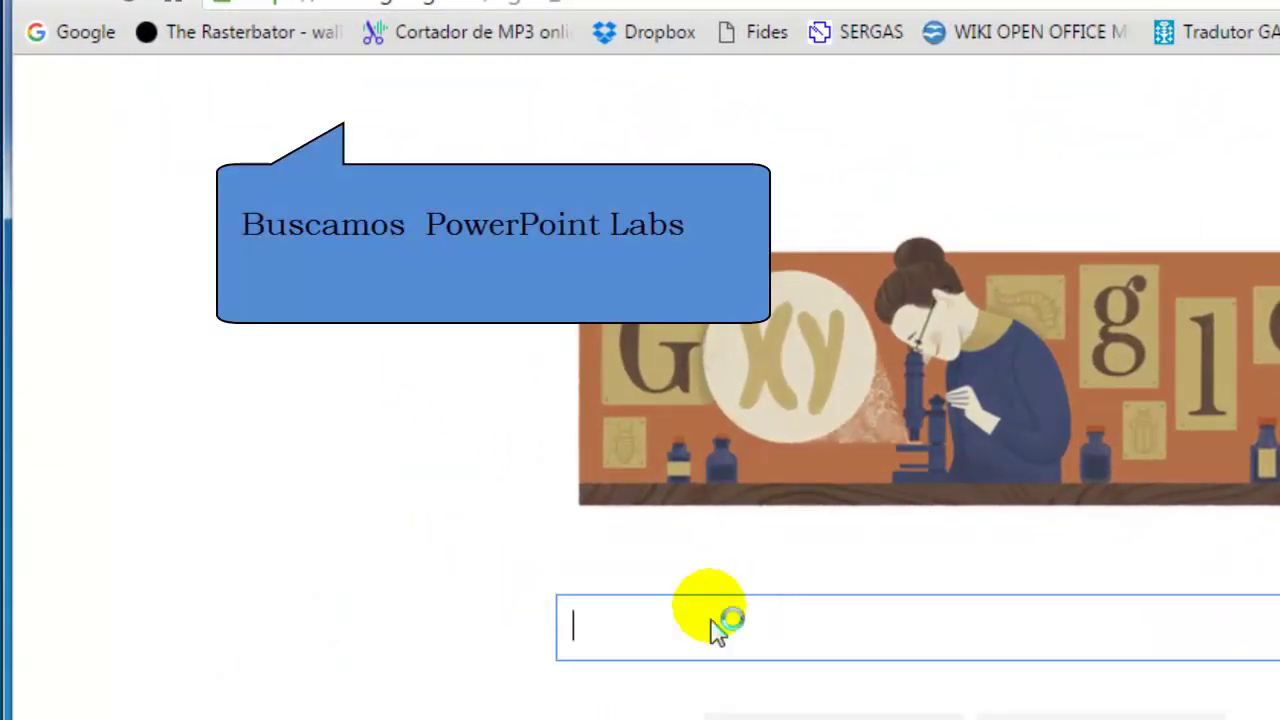
type("powerpoint la")
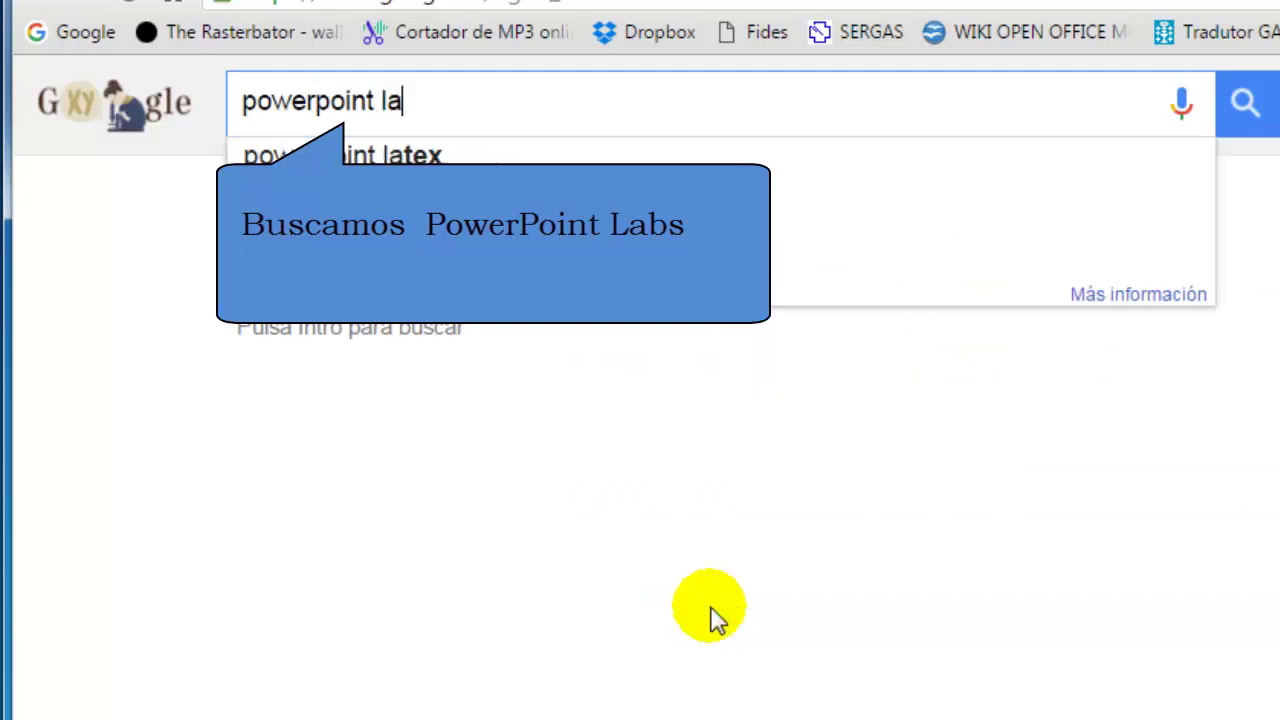
type("bs")
key("Return")
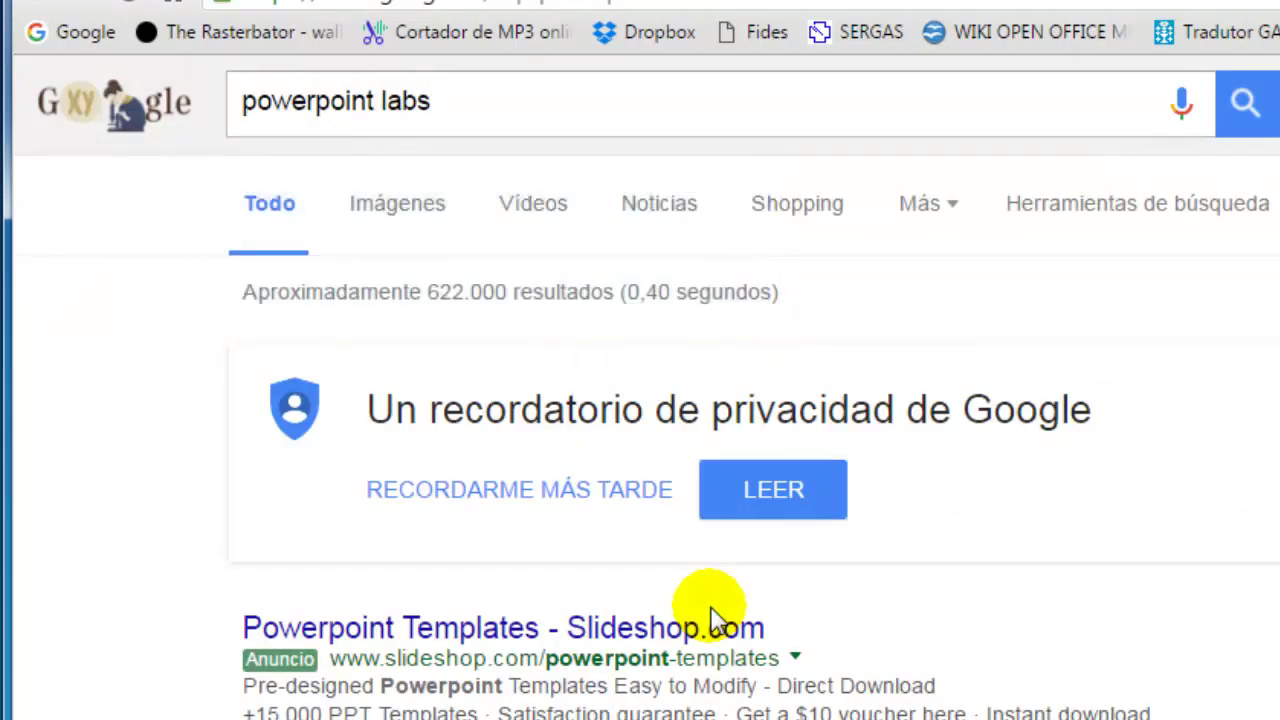
scroll(717, 618, "down", 8)
scroll(717, 618, "up", 3)
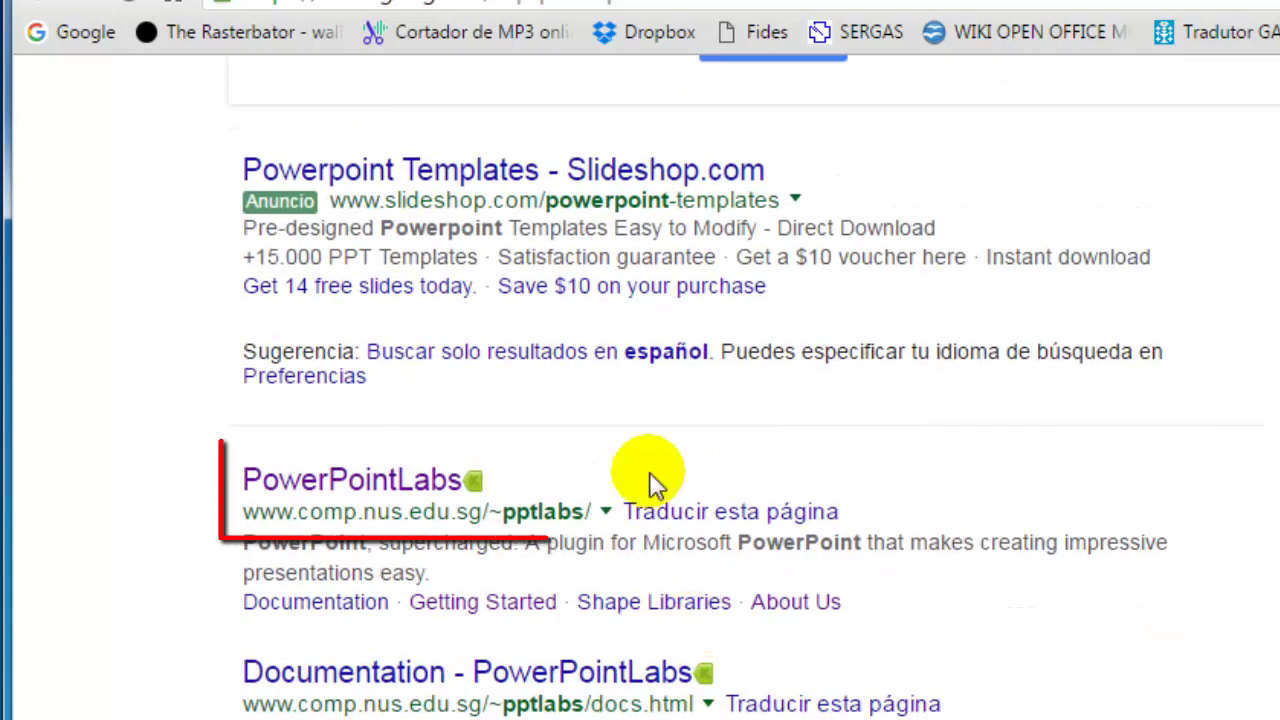
left_click(410, 488)
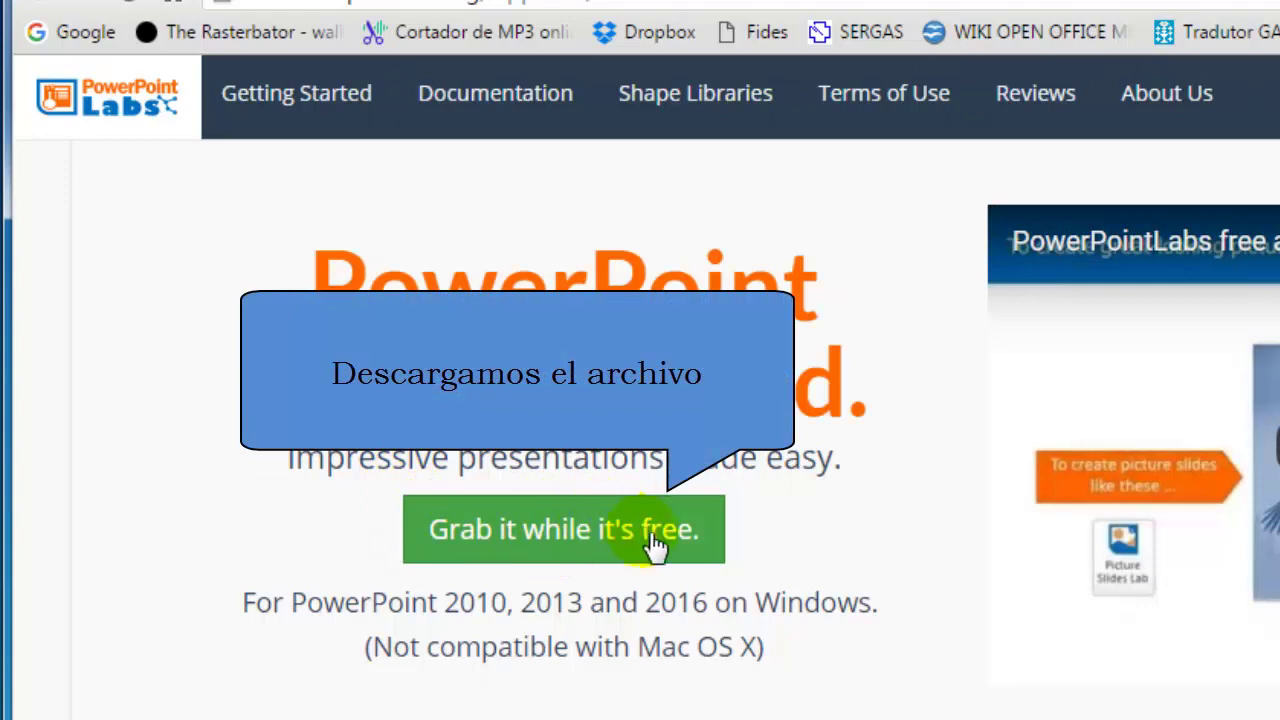
Request the free download, fill in the email address and tick PowerPoint 2010
left_click(648, 532)
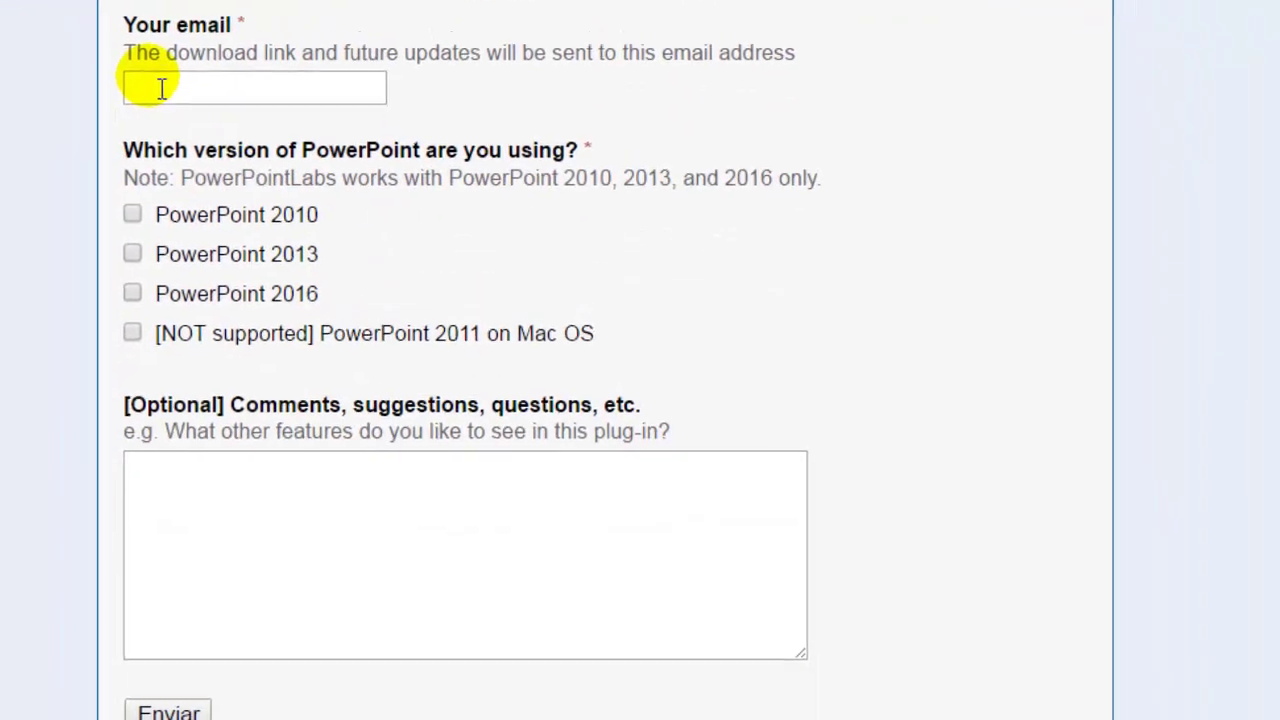
left_click(225, 378)
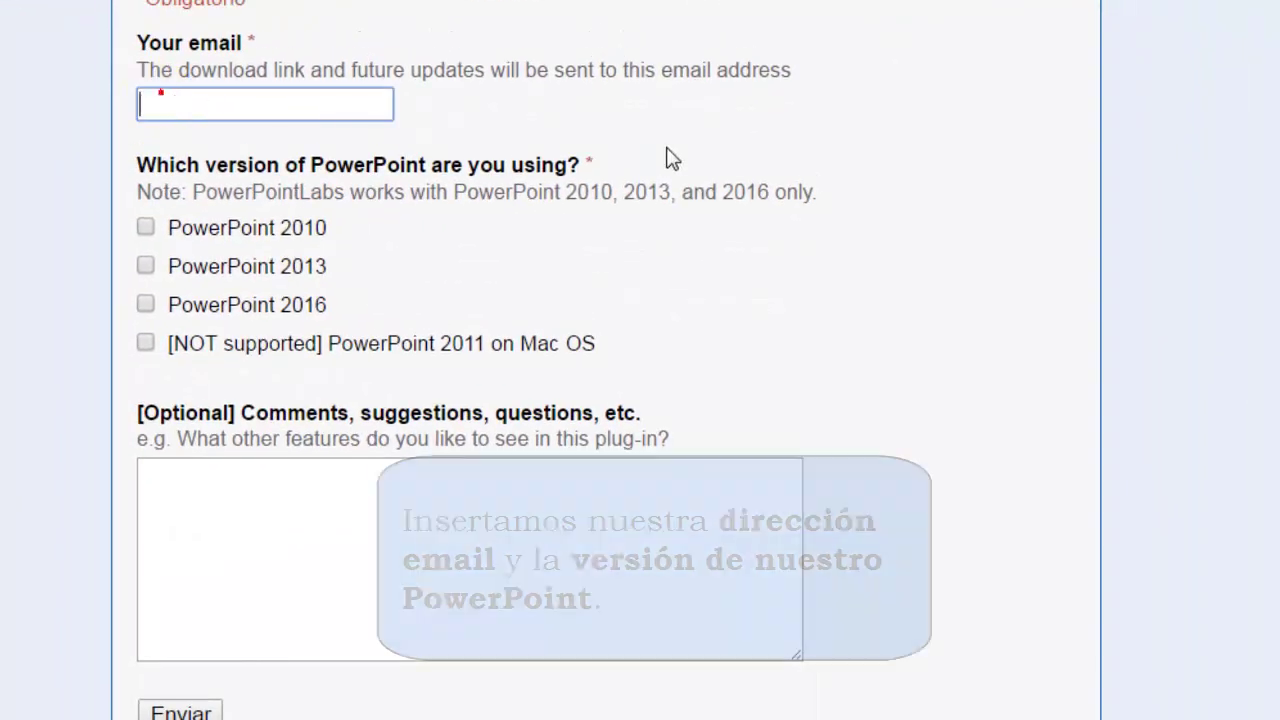
type("ja")
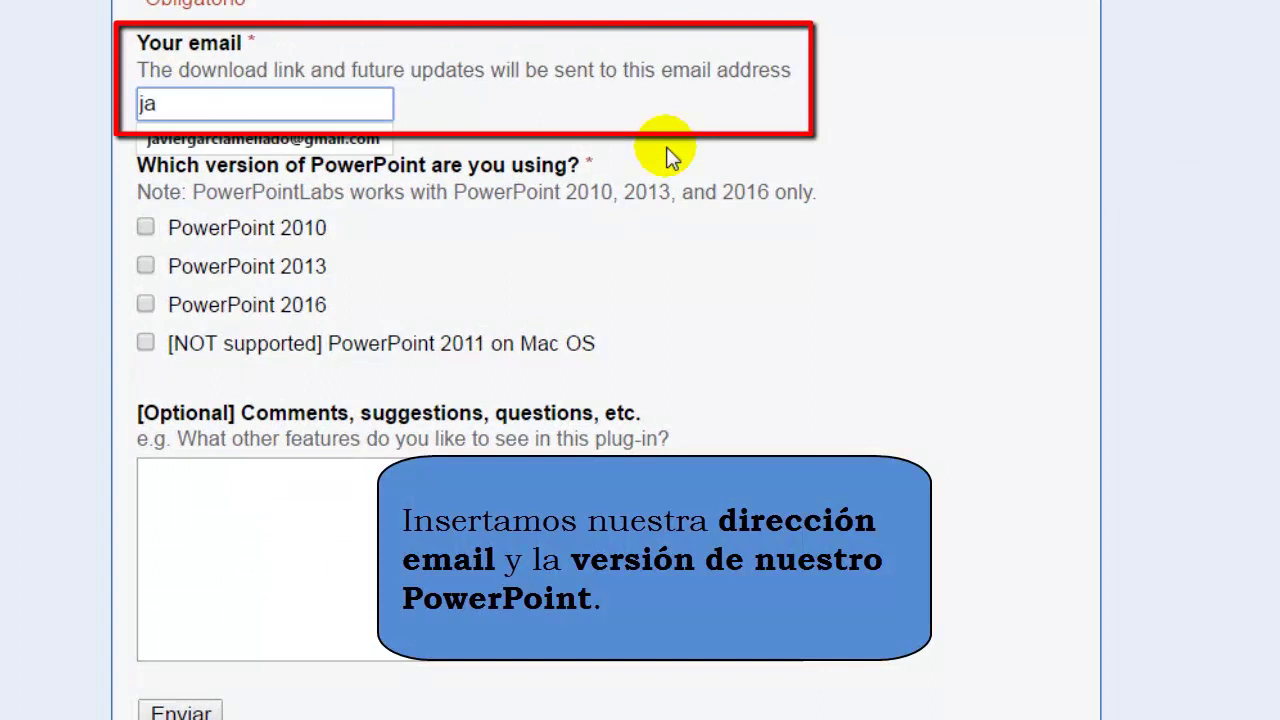
key("Down")
key("Tab")
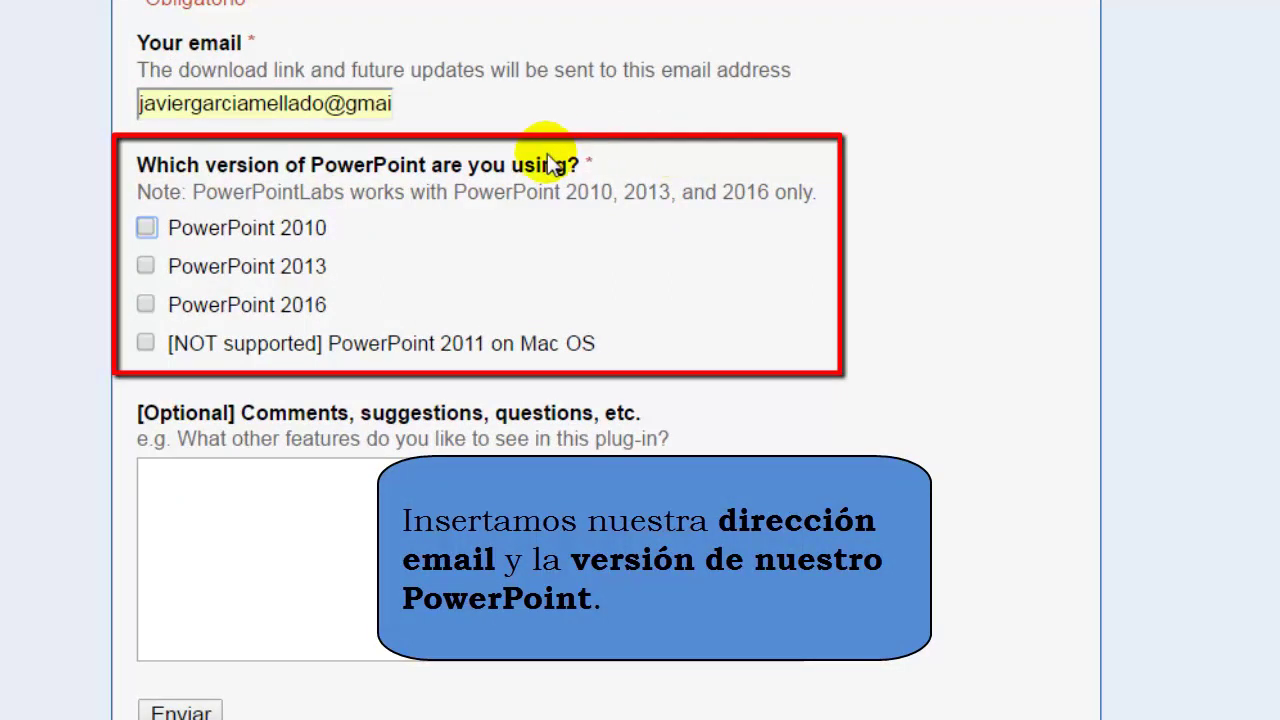
left_click(146, 228)
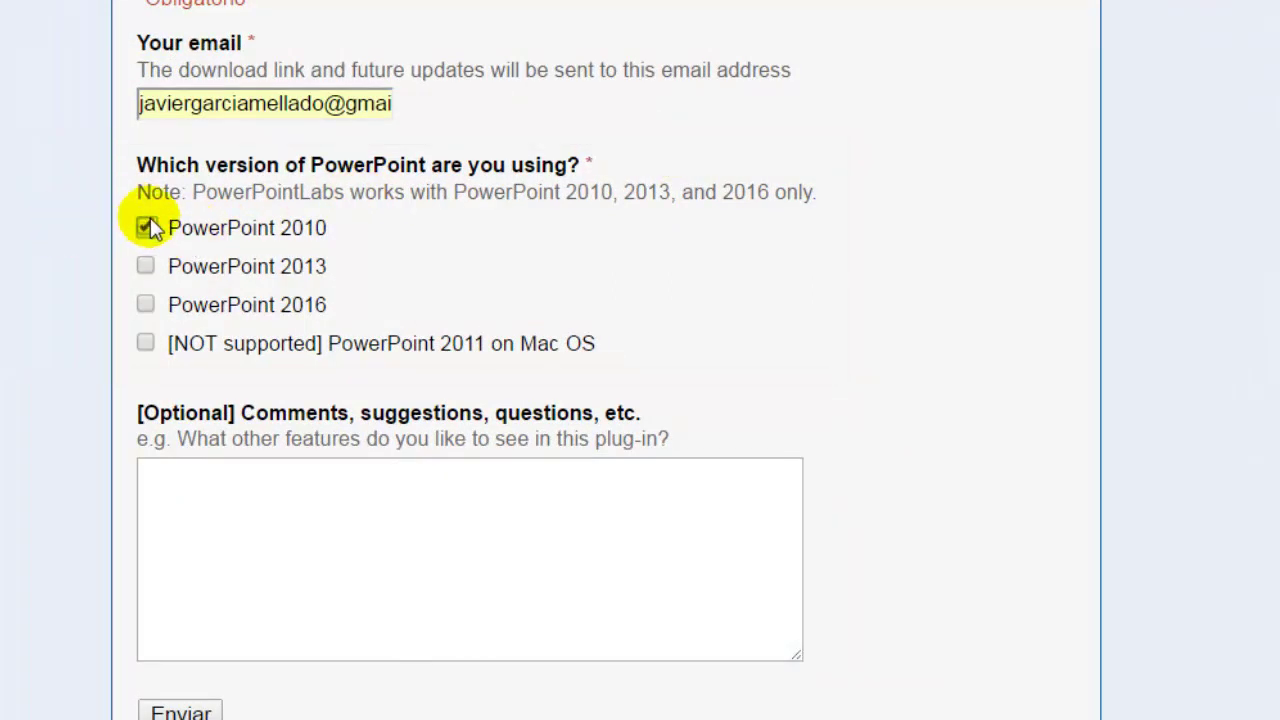
Submit the request form and download PowerPointLabsInstaller.zip
scroll(177, 232, "down", 2)
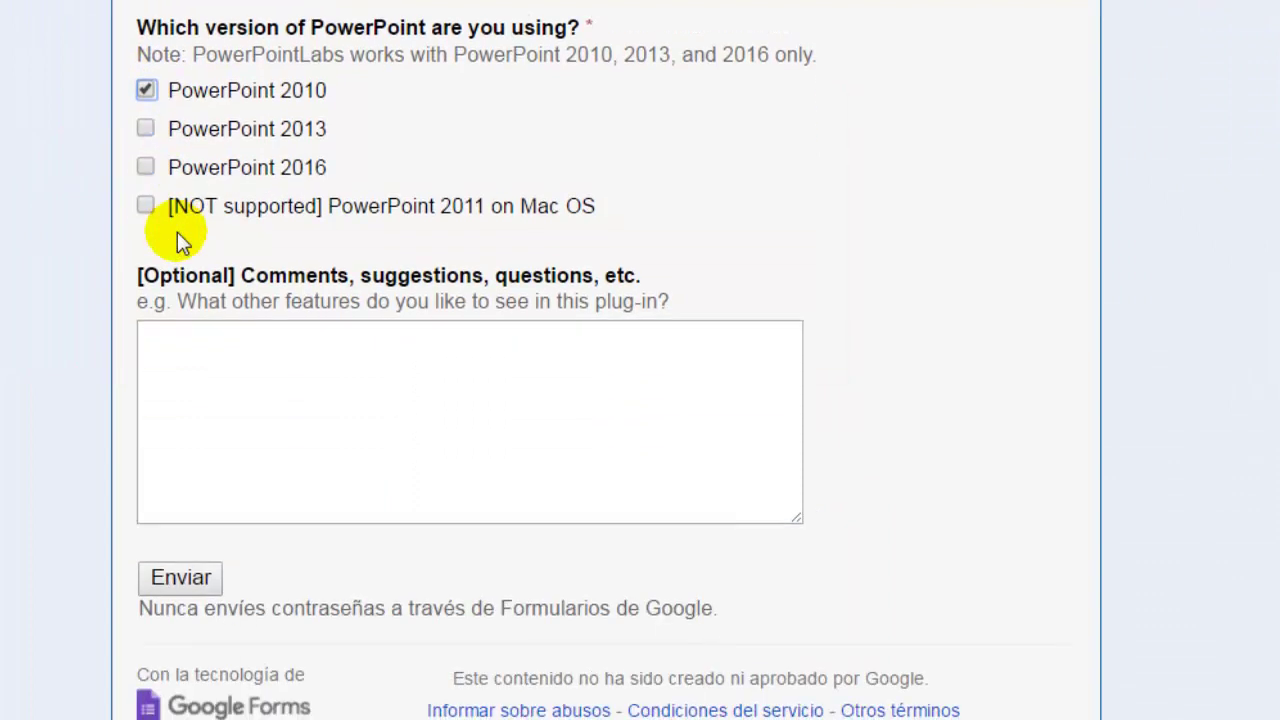
left_click(181, 577)
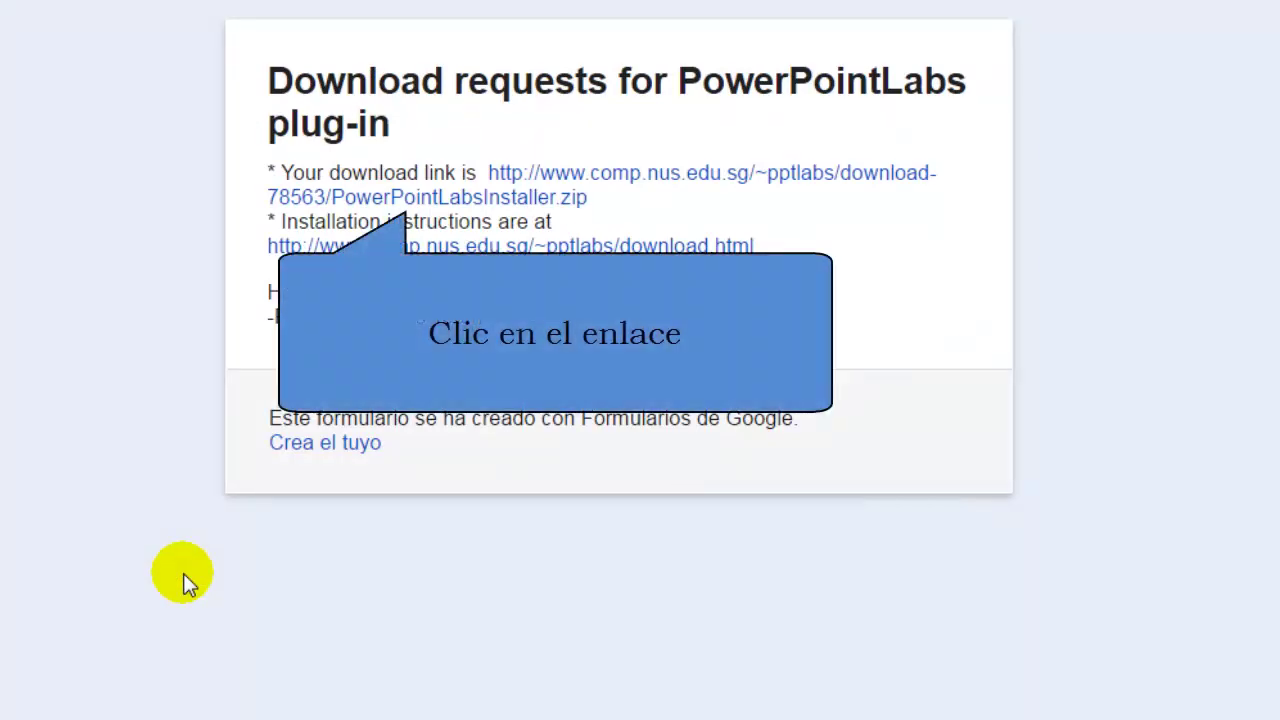
left_click(779, 180)
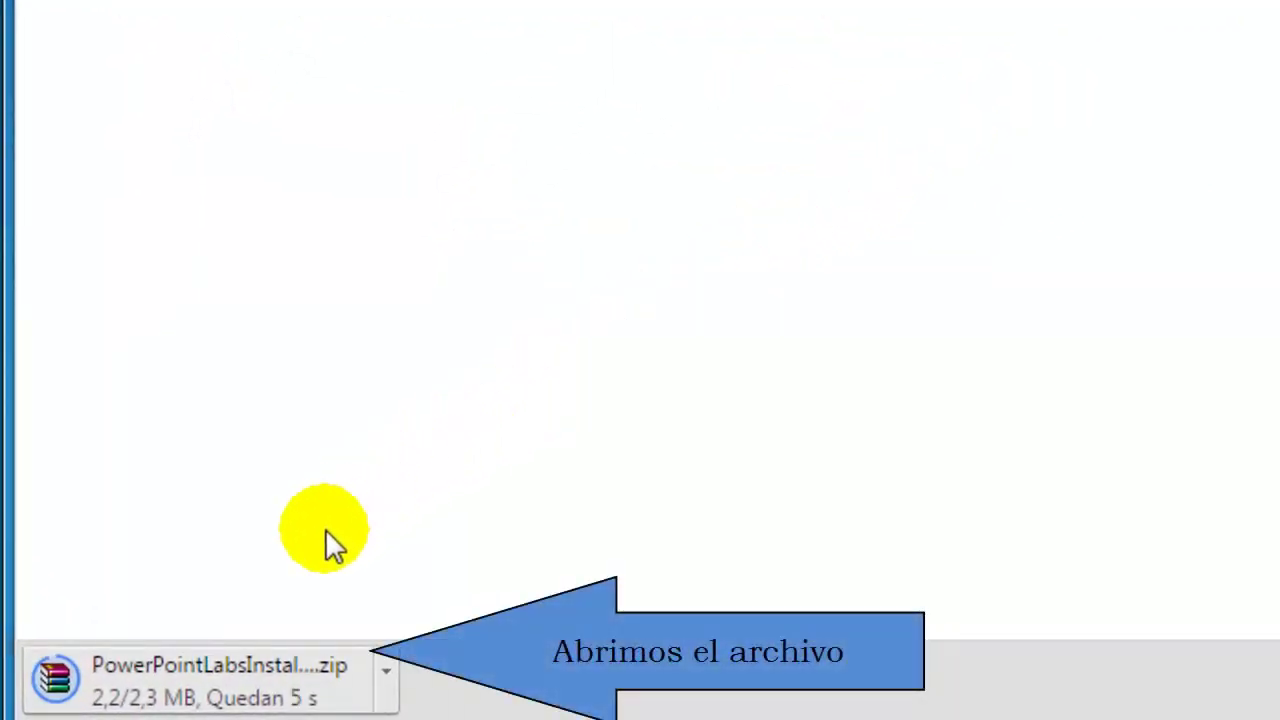
Extract setup.exe from PowerPointLabsInstaller.zip into the Descargas folder with WinRAR
left_click(280, 693)
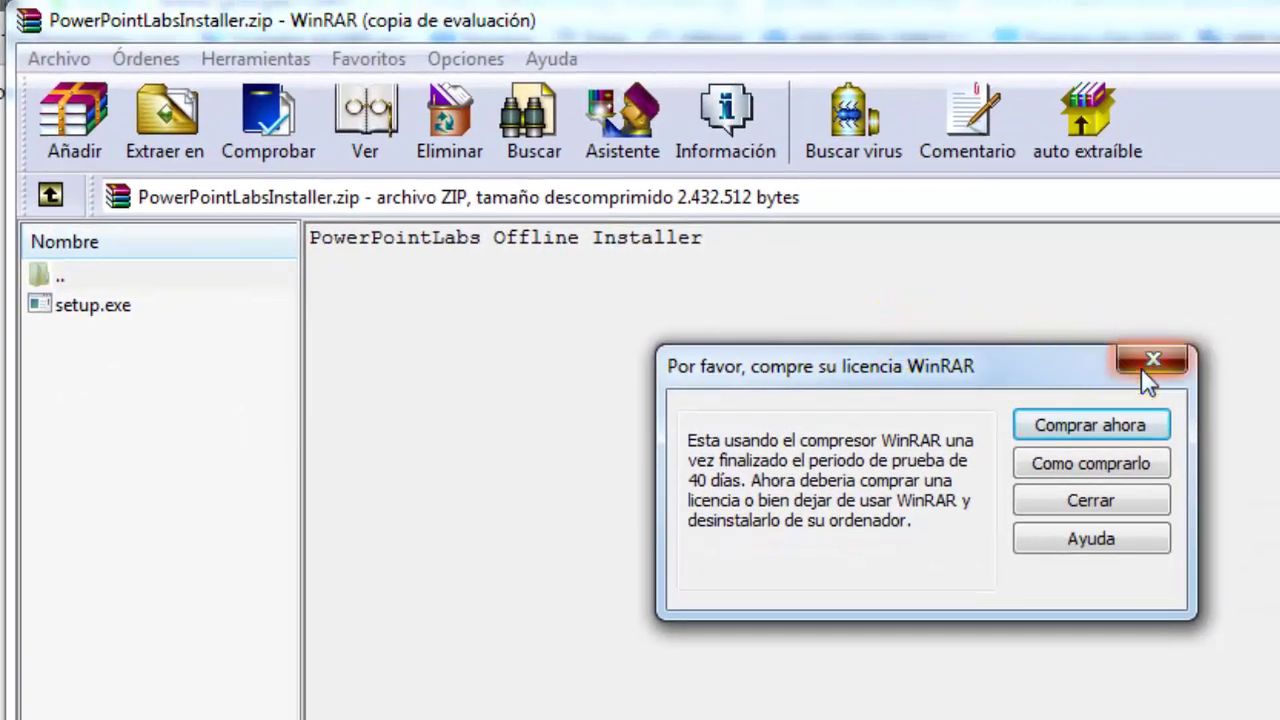
left_click(1143, 368)
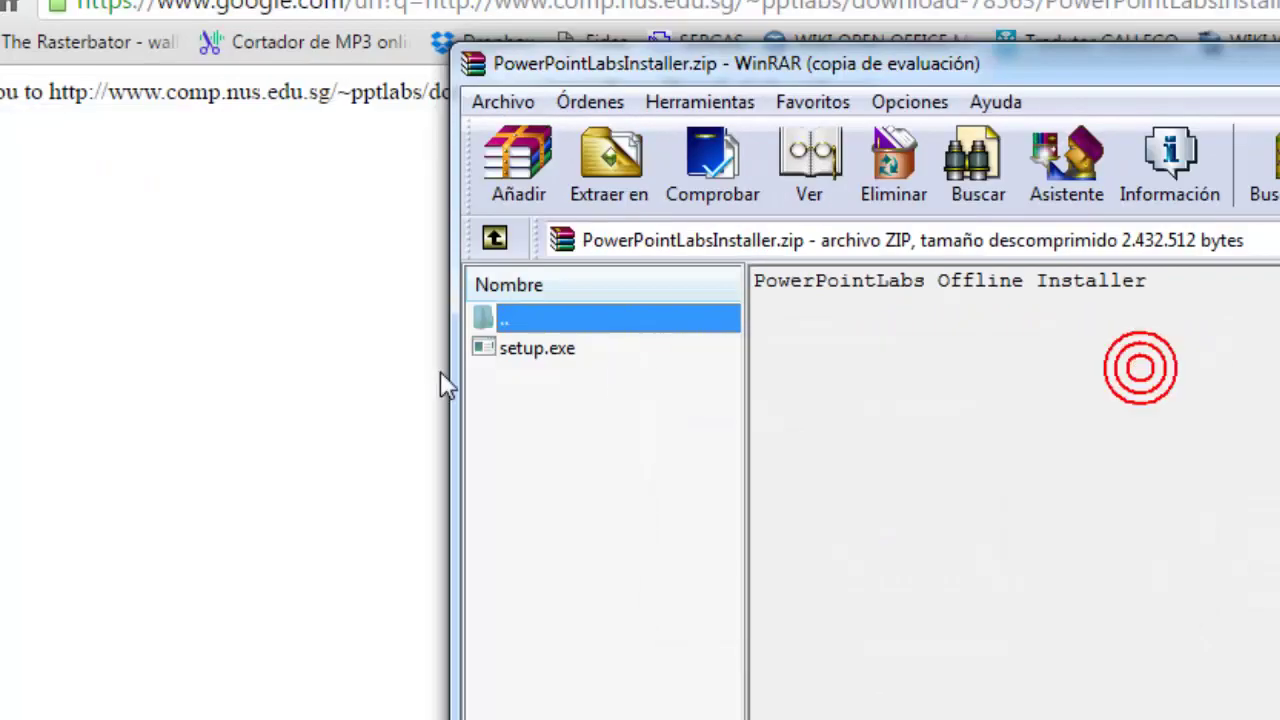
left_click(136, 305)
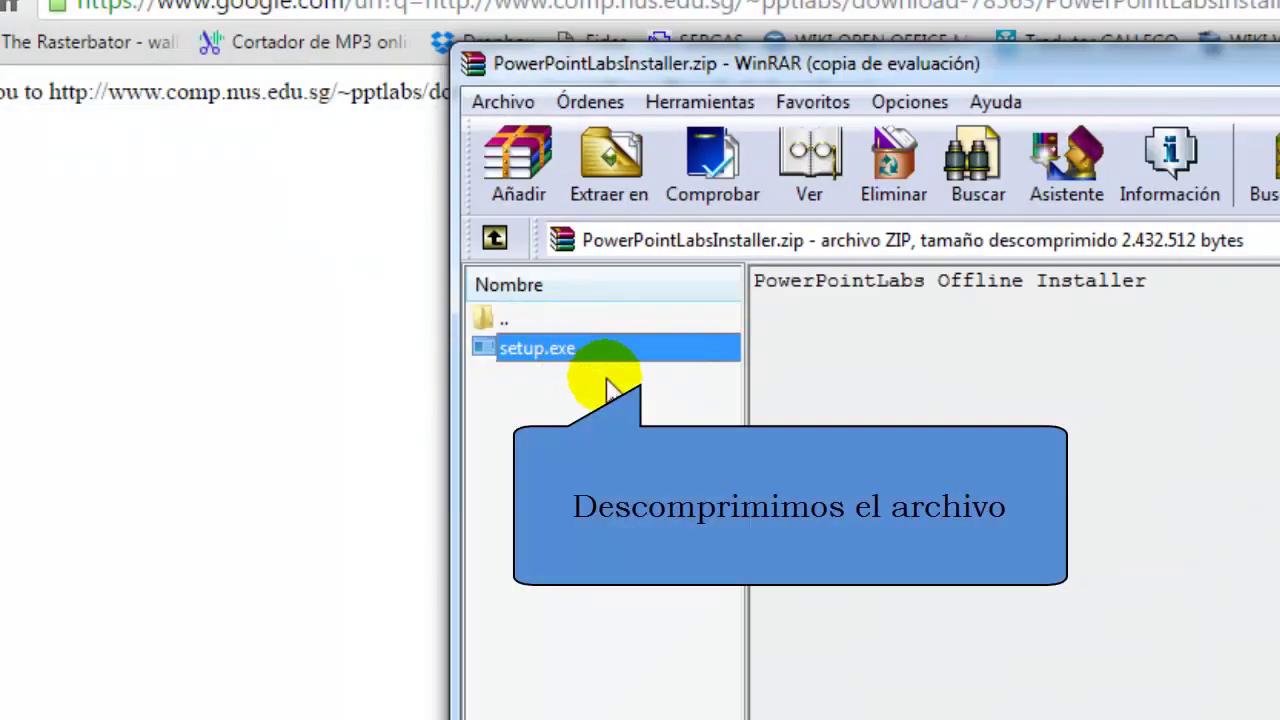
left_click(631, 165)
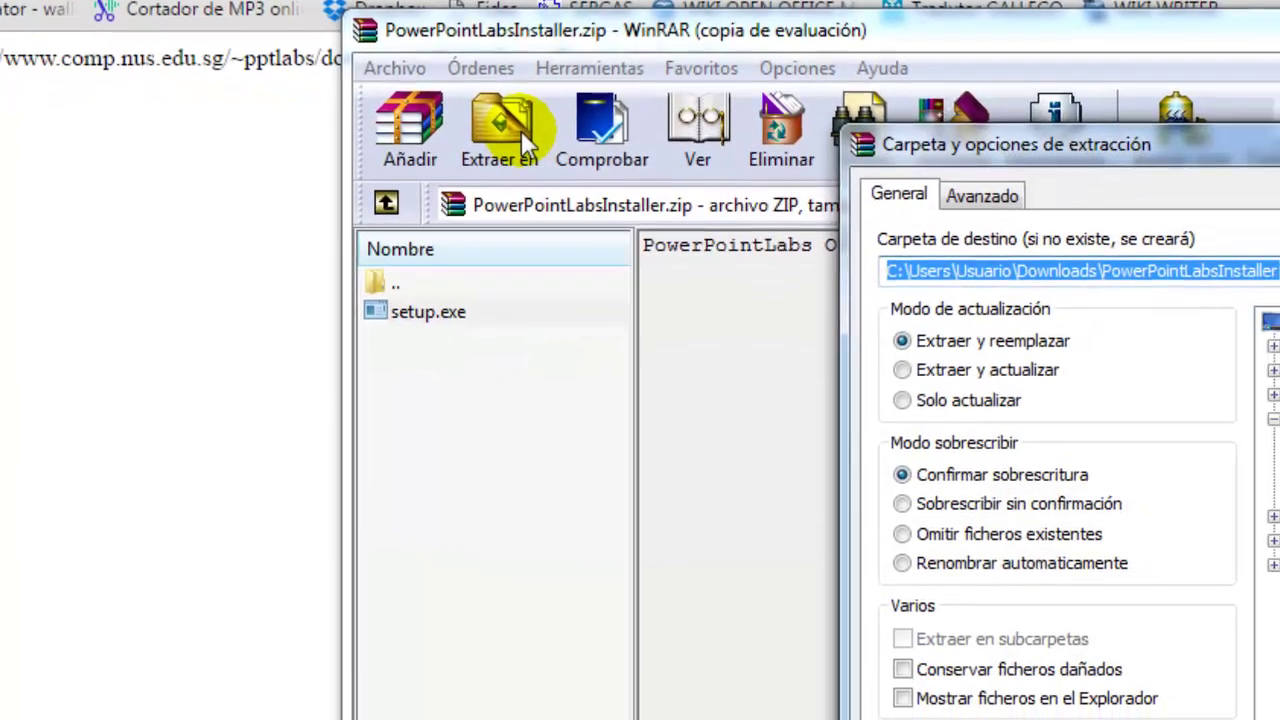
left_click(887, 272)
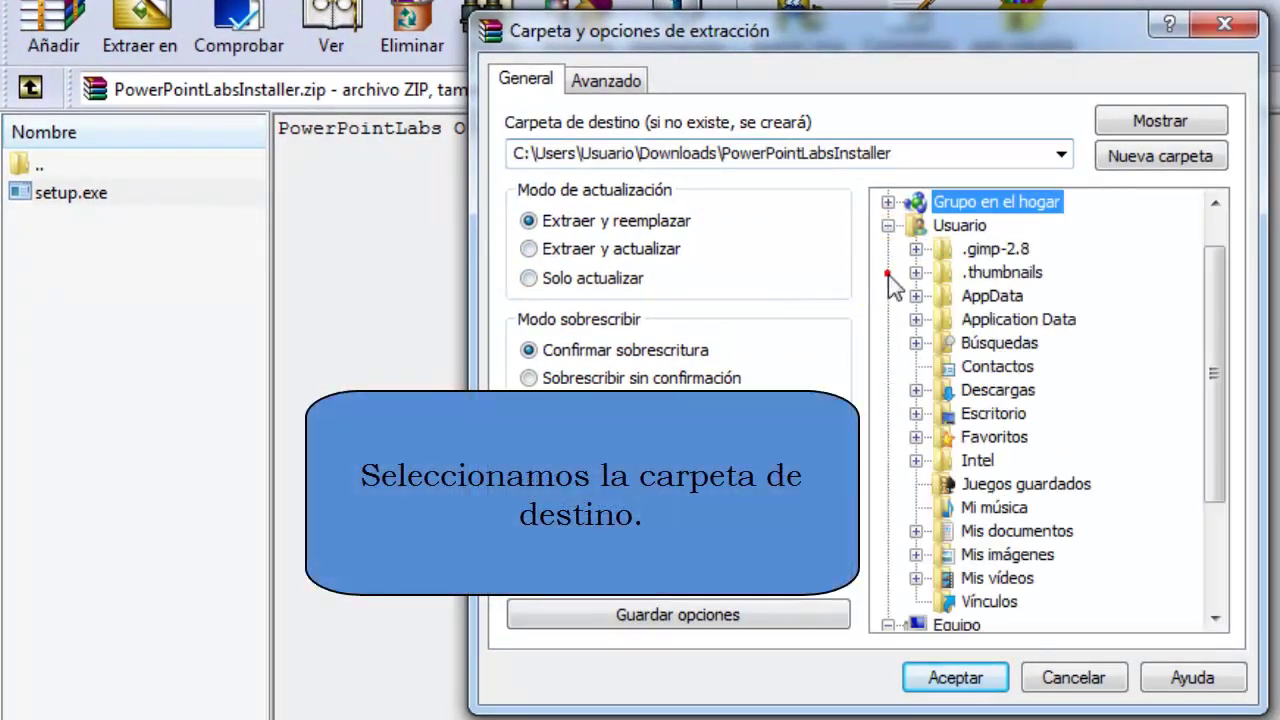
left_click(995, 390)
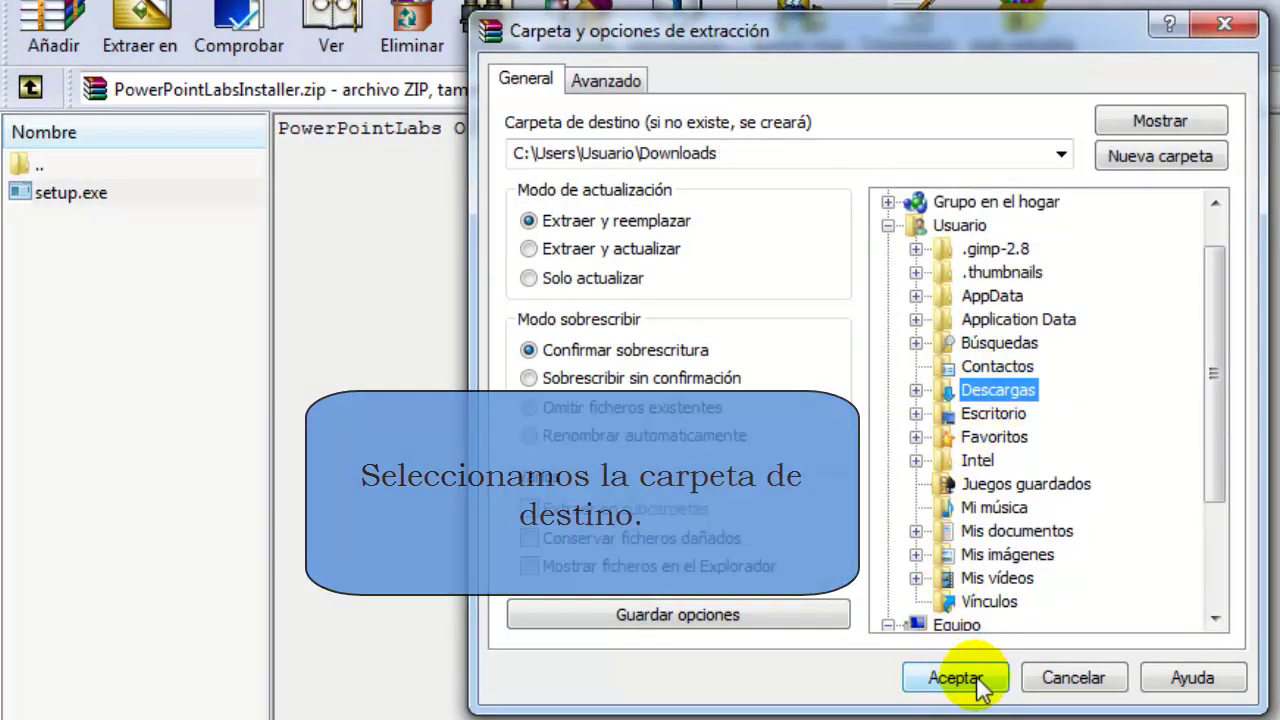
left_click(976, 675)
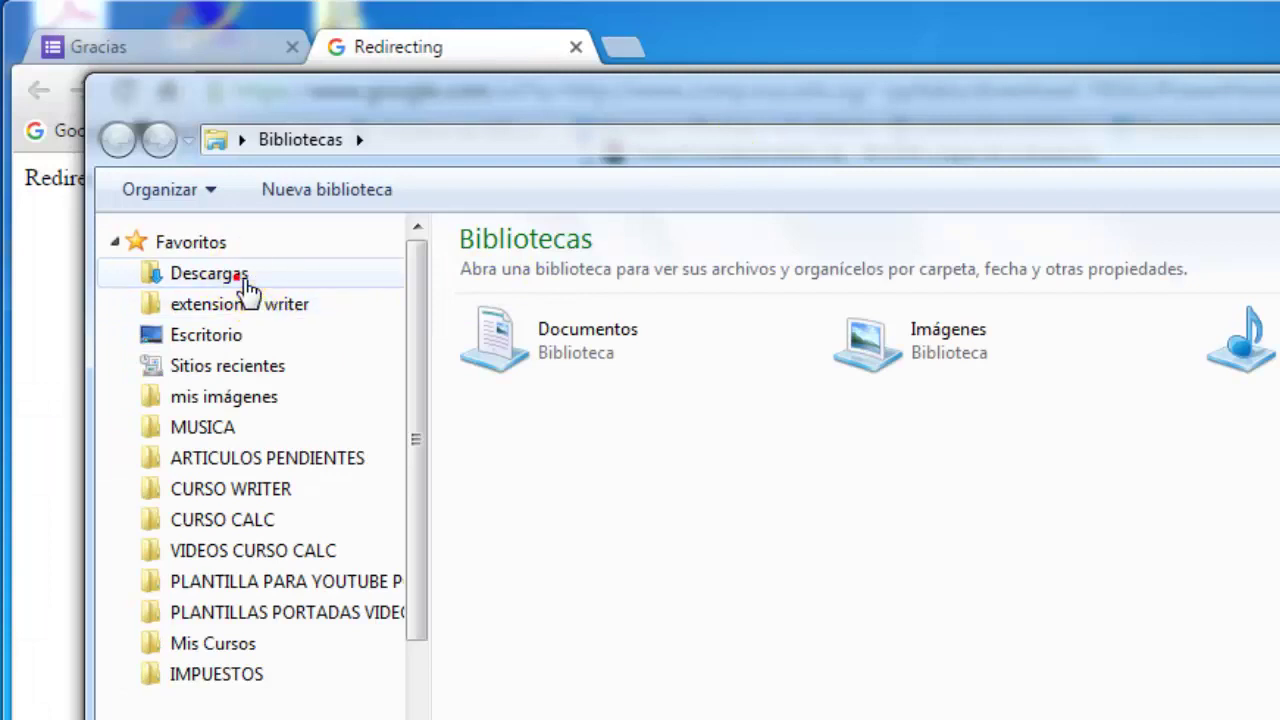
Run setup from Descargas and install the PowerPointLabs Office customization
left_click(245, 284)
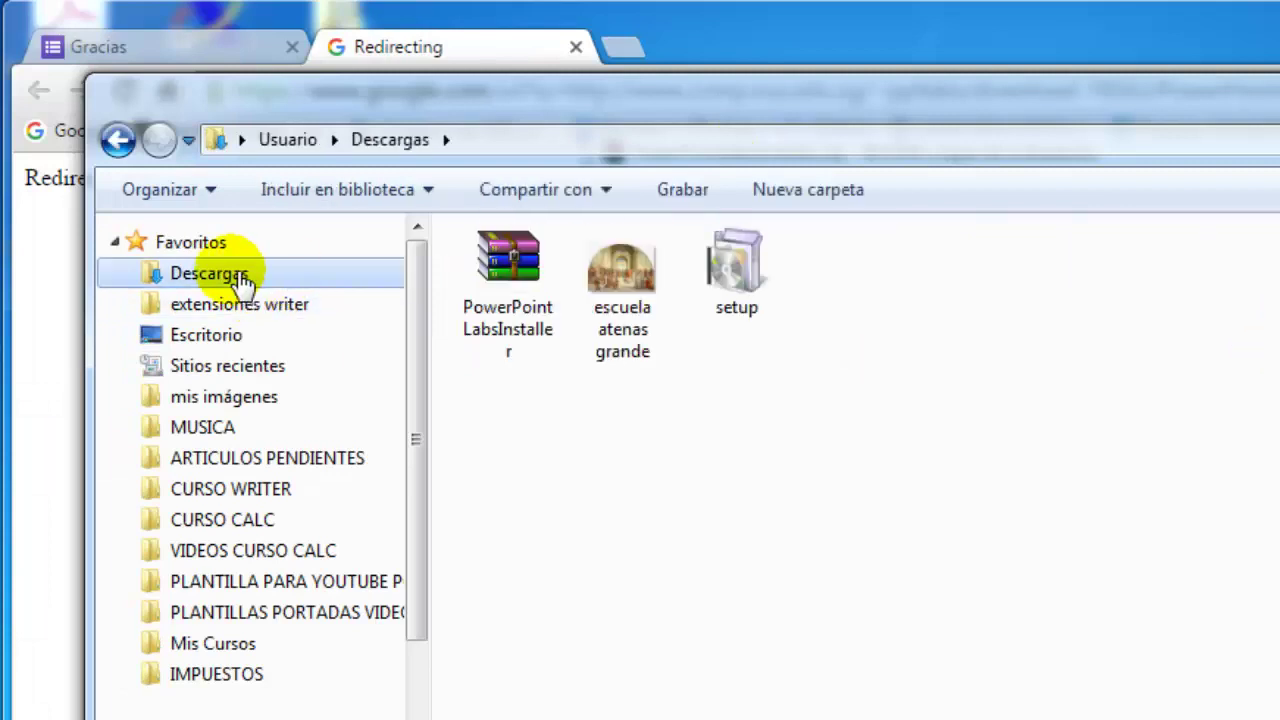
left_click(730, 282)
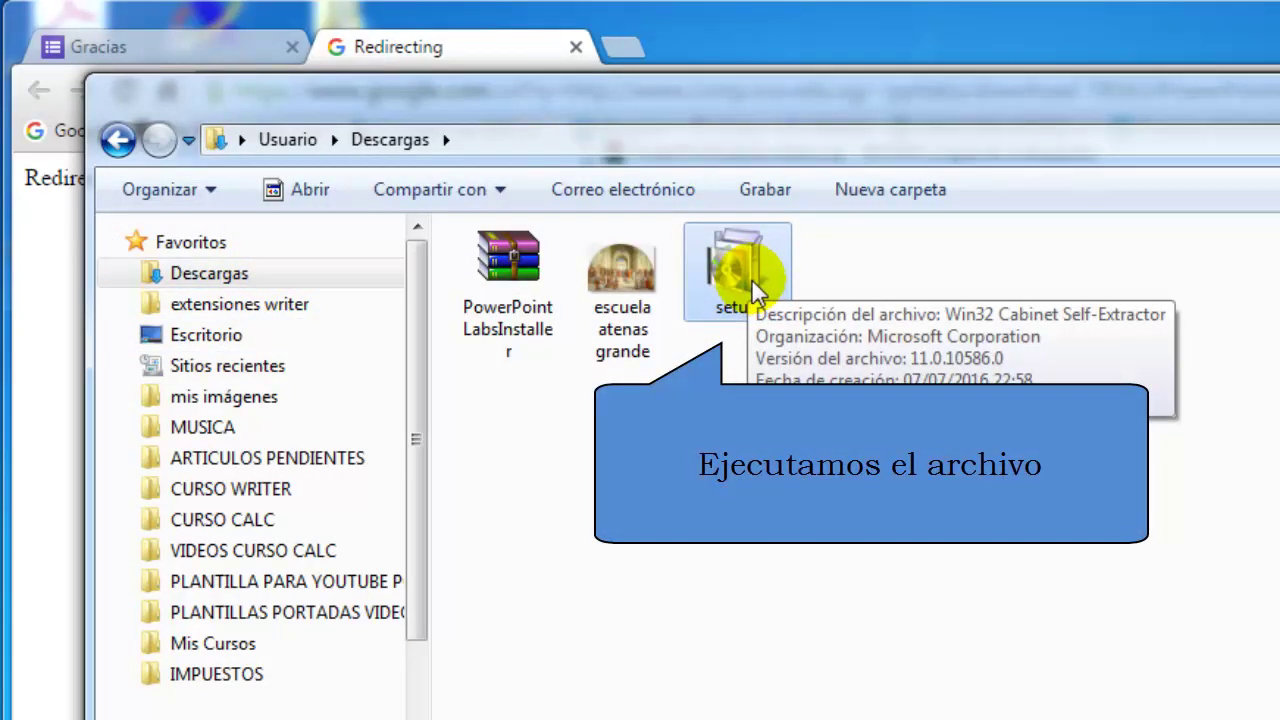
double_click(752, 282)
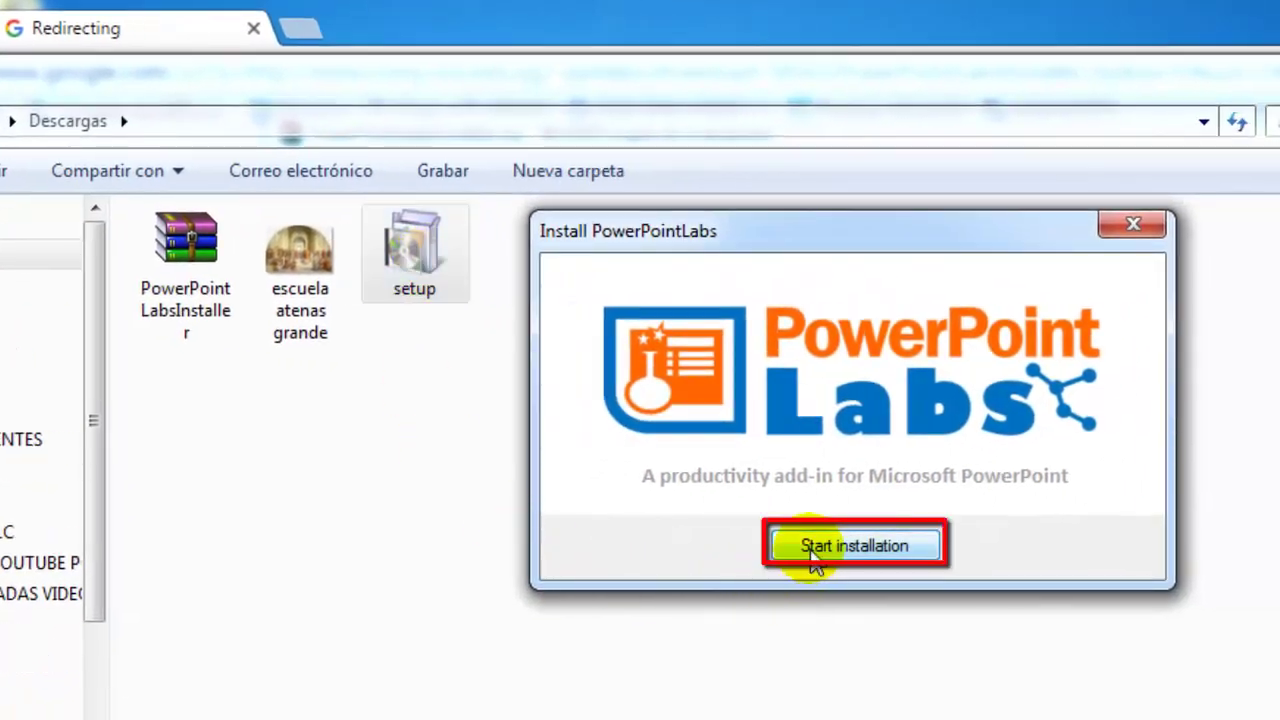
left_click(814, 557)
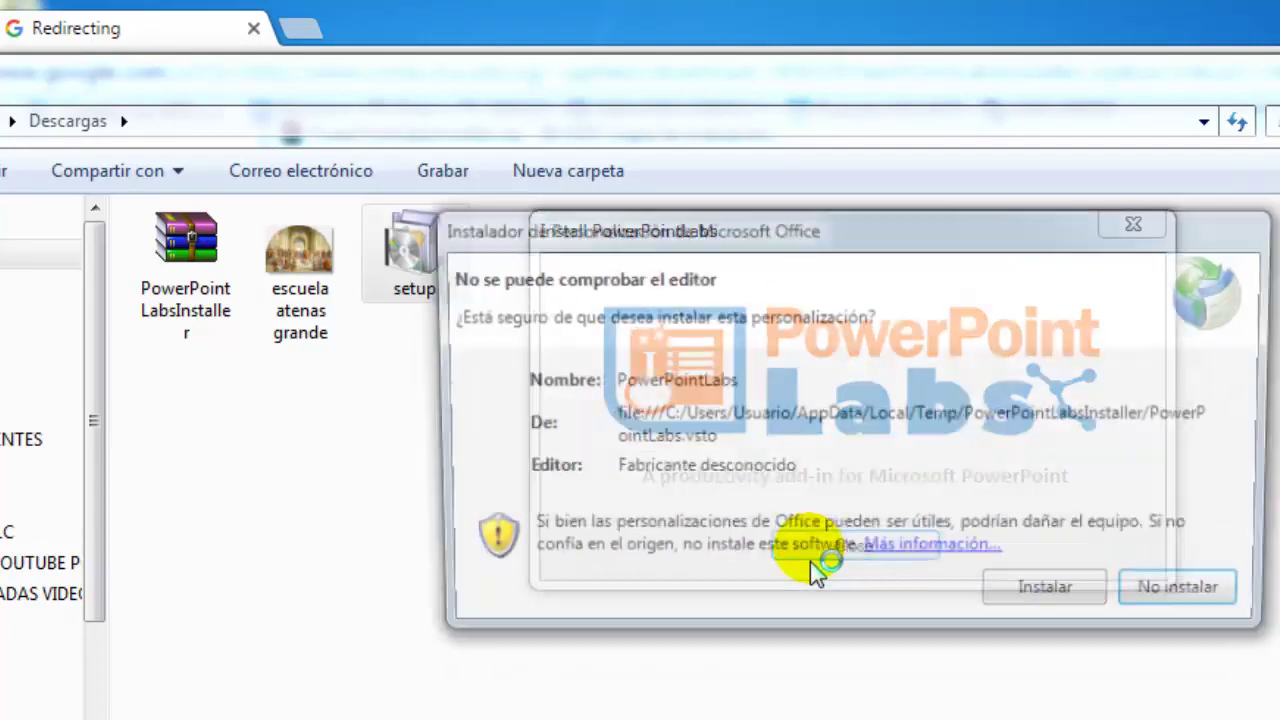
left_click(1013, 622)
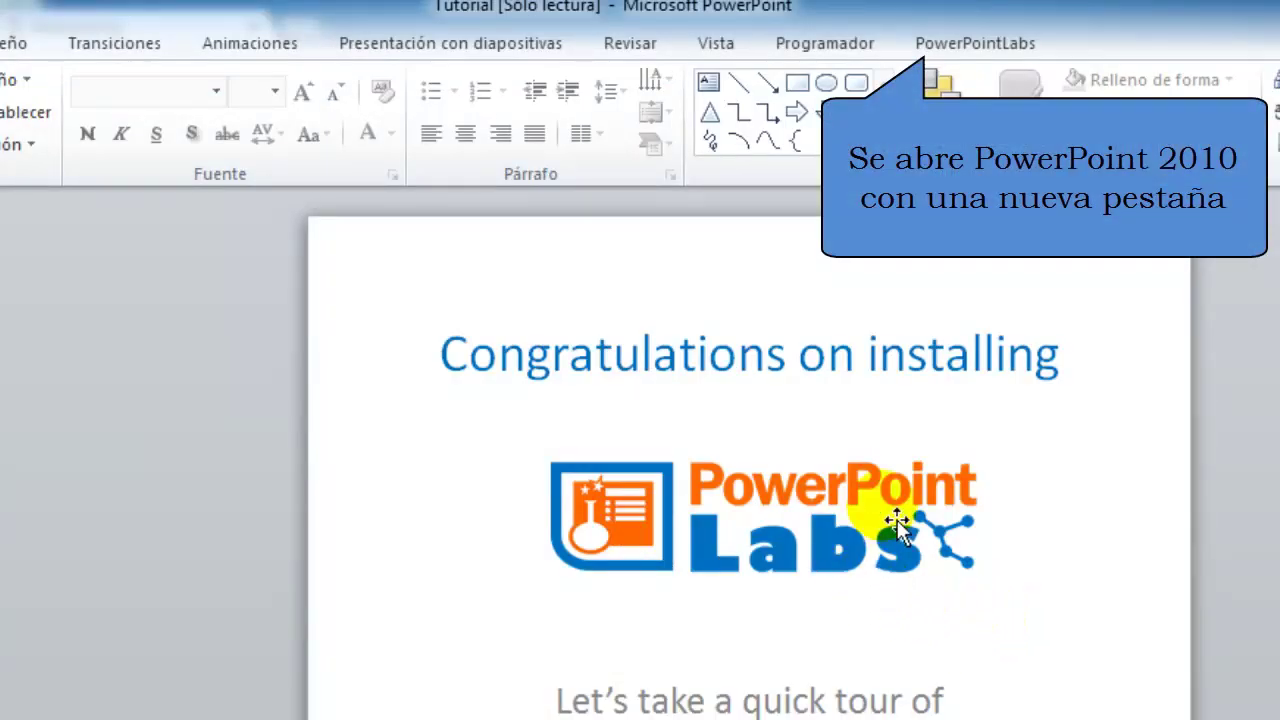
Open the cuadro escuela de Atenas presentation from Recent and preview it as a slide show
left_click(970, 43)
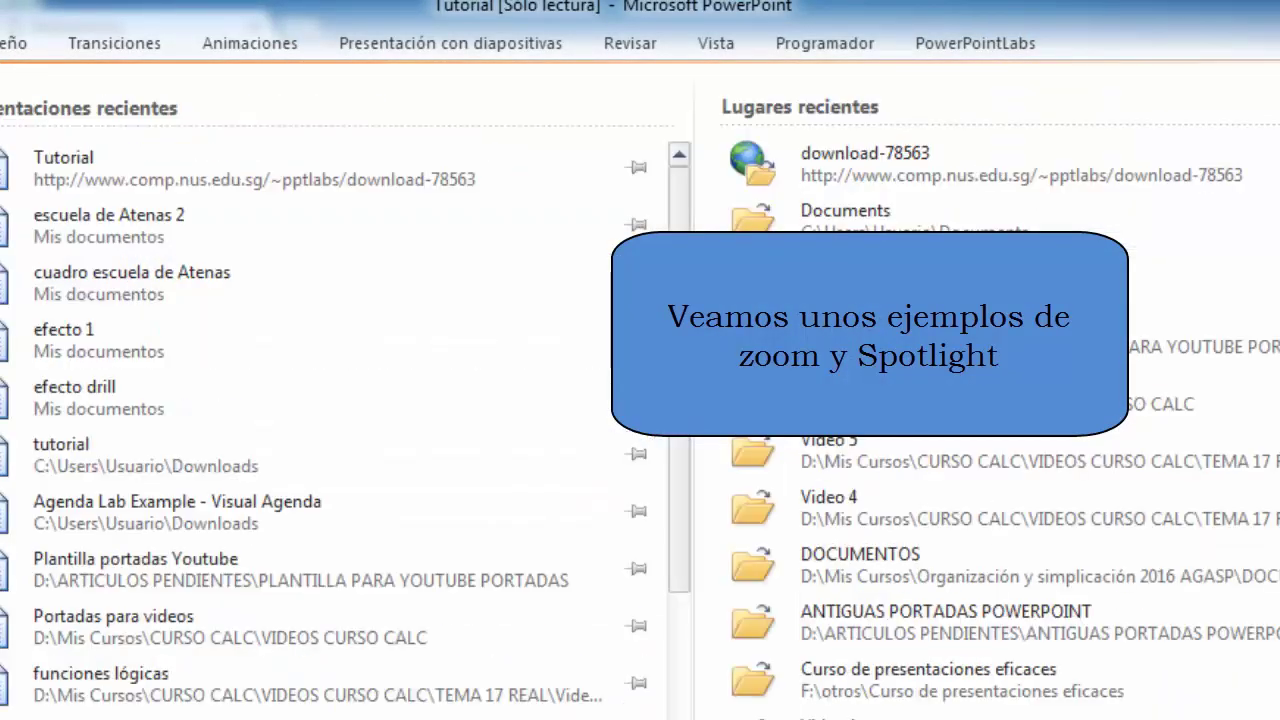
left_click(115, 277)
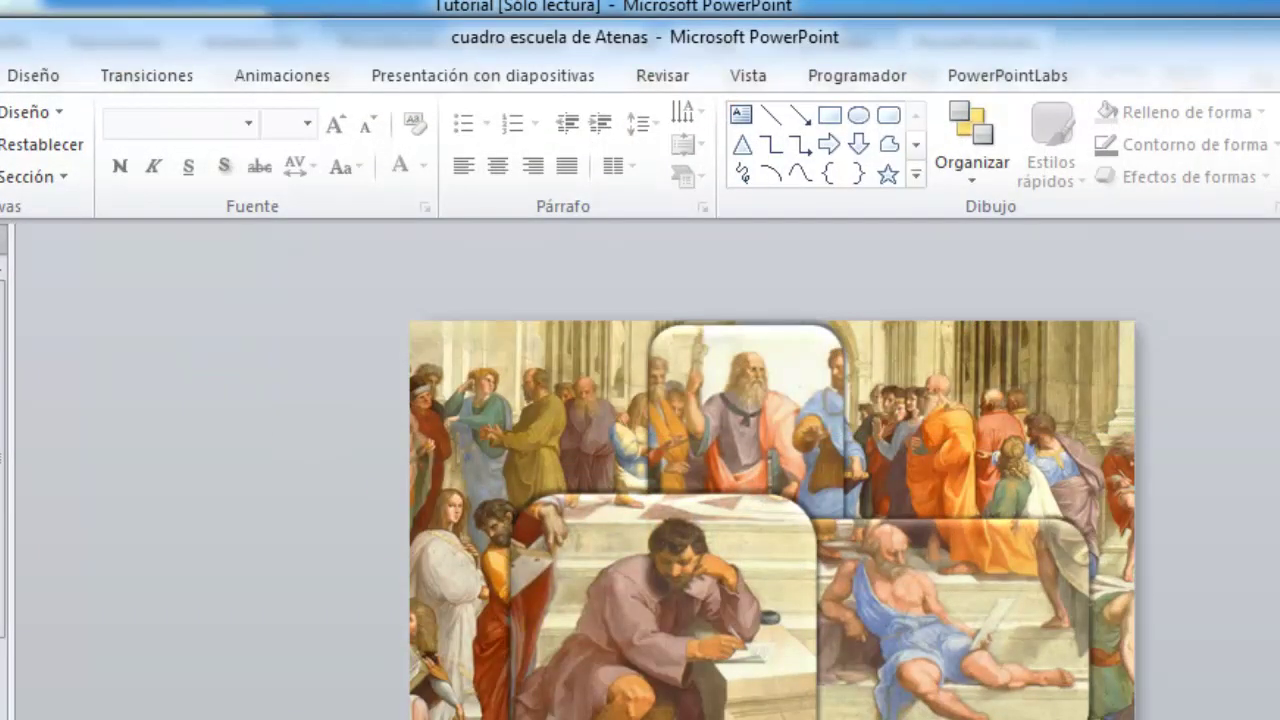
key("F5")
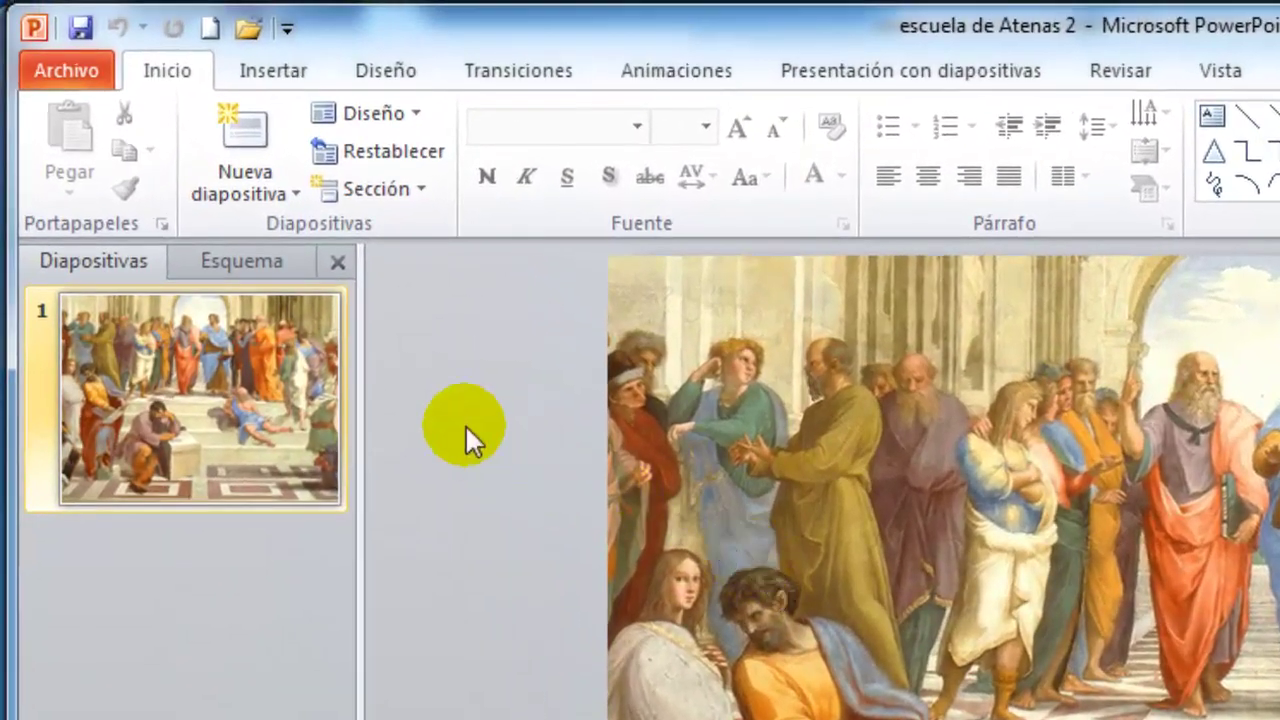
Draw a rounded rectangle over Plato at the top centre of the painting
left_click(266, 62)
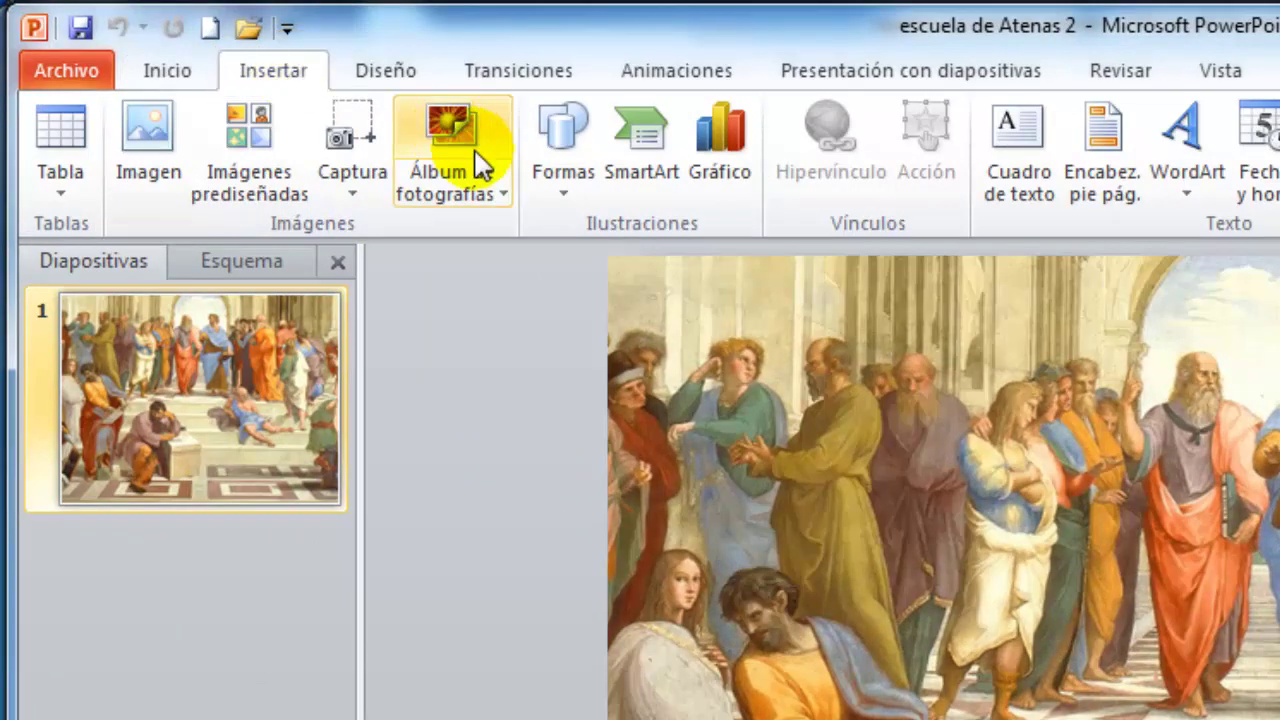
left_click(578, 190)
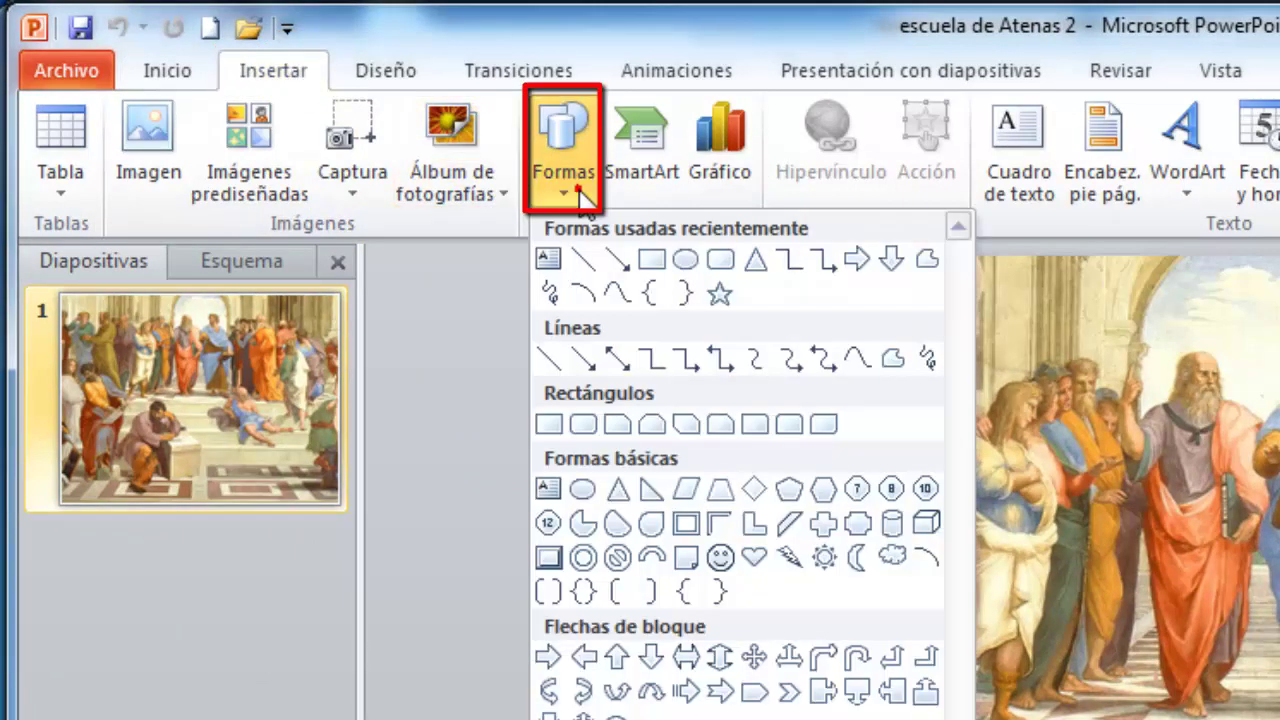
left_click(710, 261)
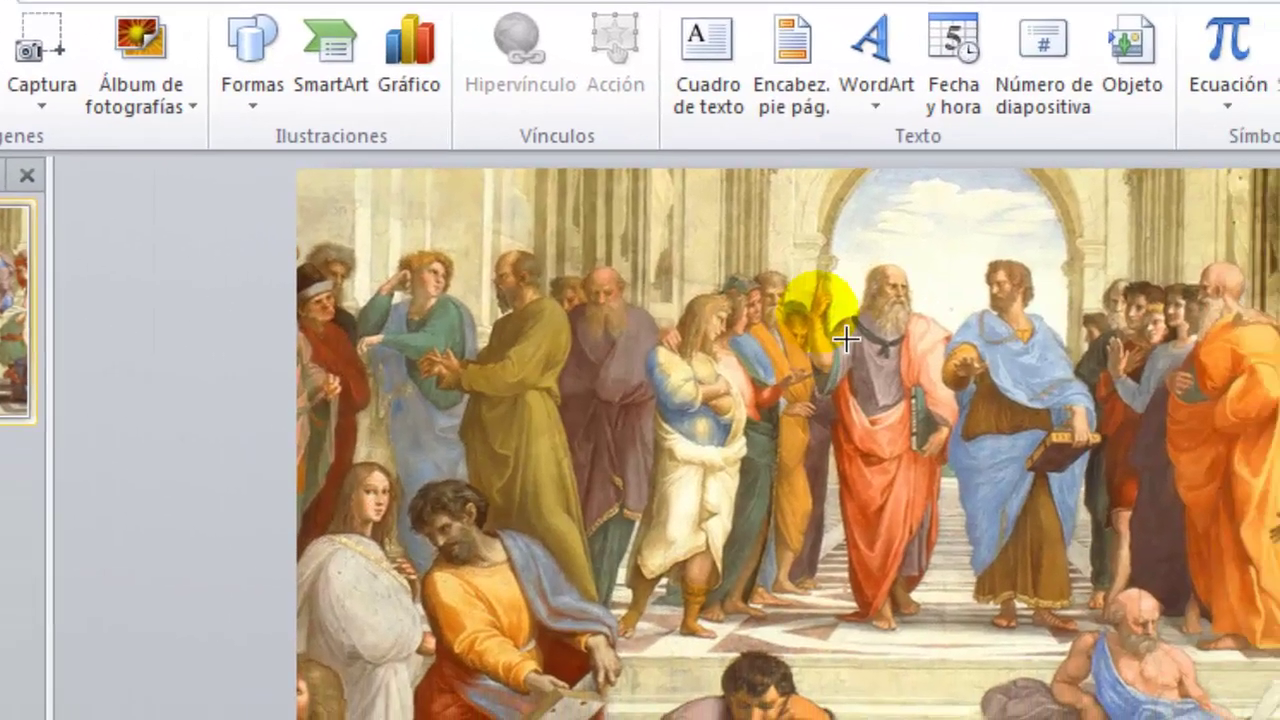
left_click_drag(815, 262, 997, 660)
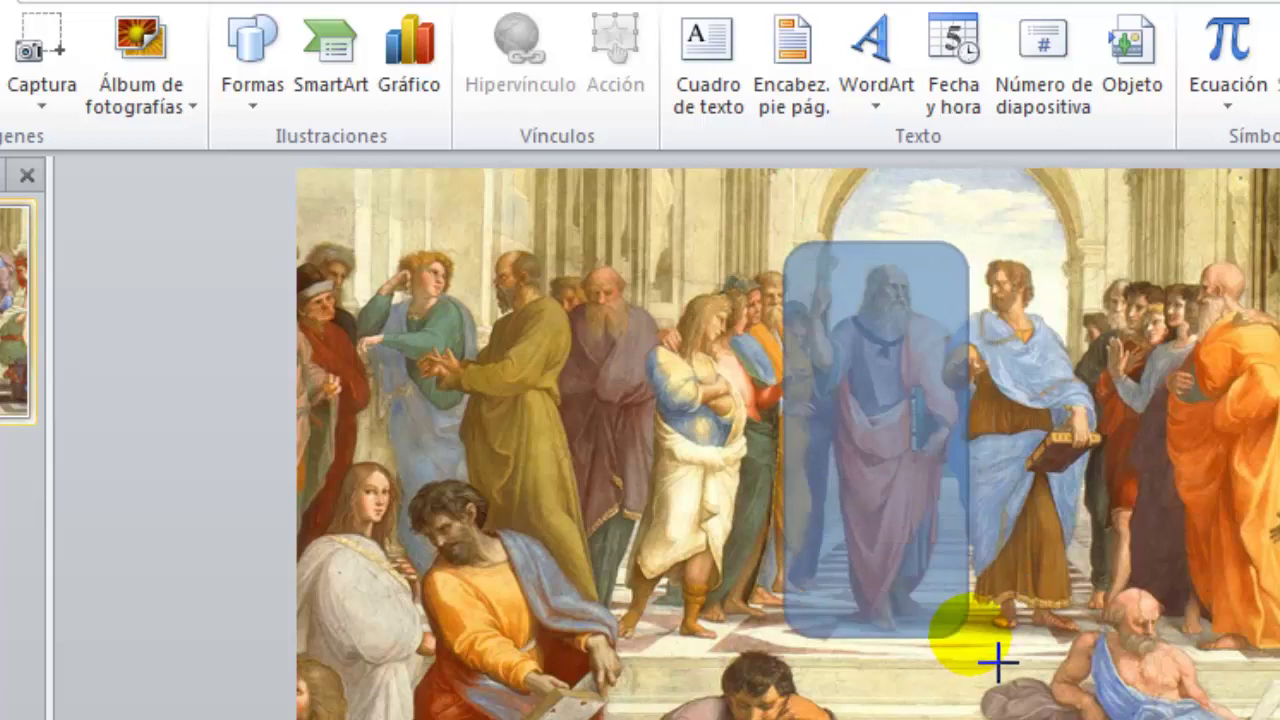
left_click_drag(997, 660, 985, 650)
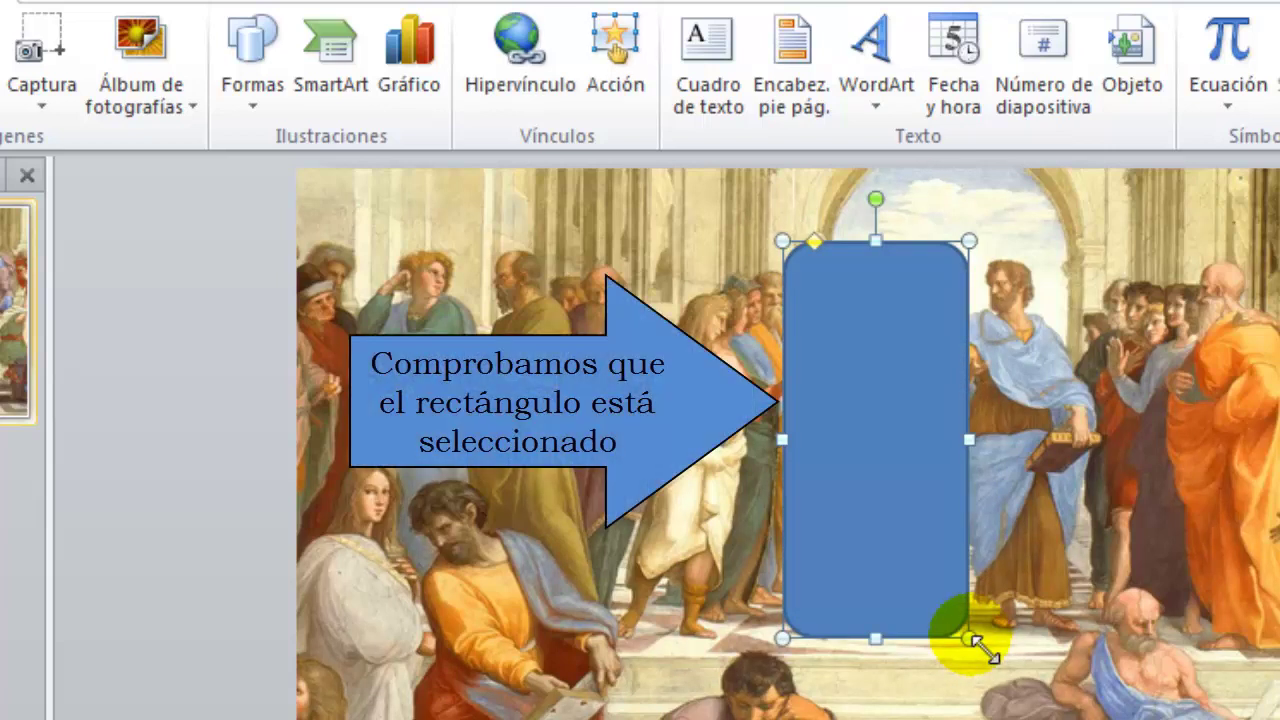
left_click(922, 530)
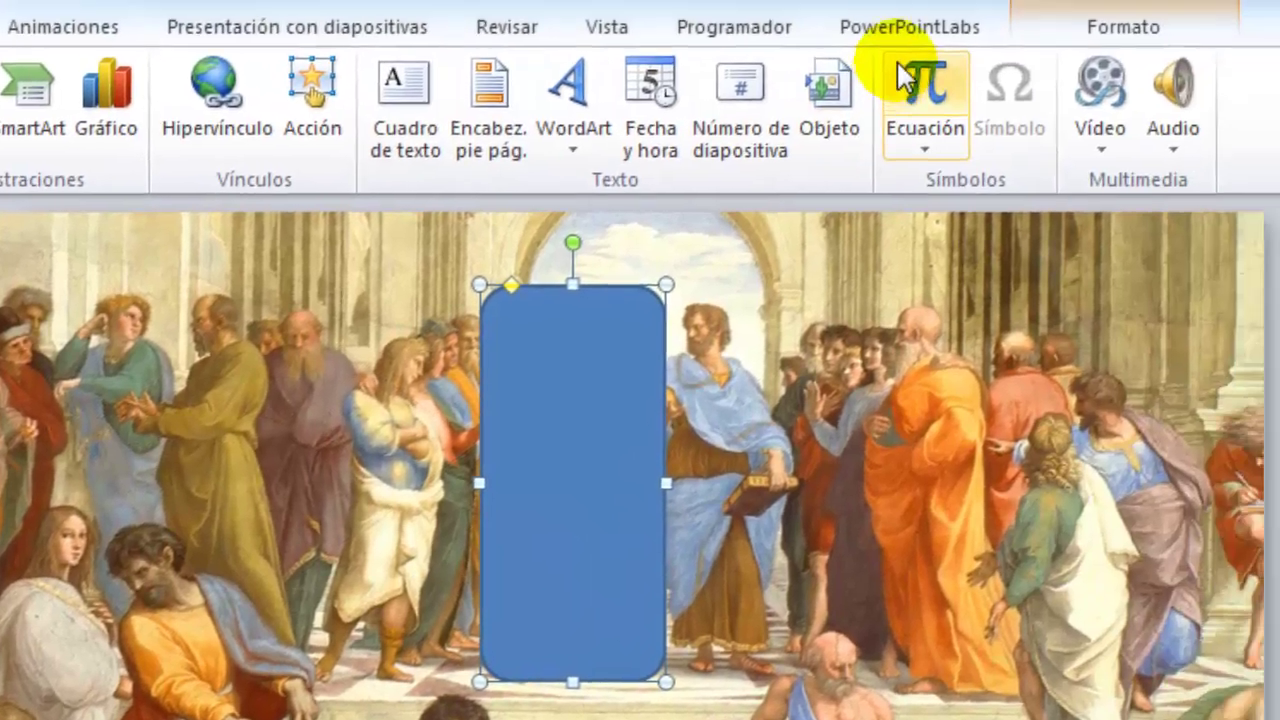
Apply the PowerPointLabs Magnifying Glass effect to the rounded rectangle
left_click(605, 75)
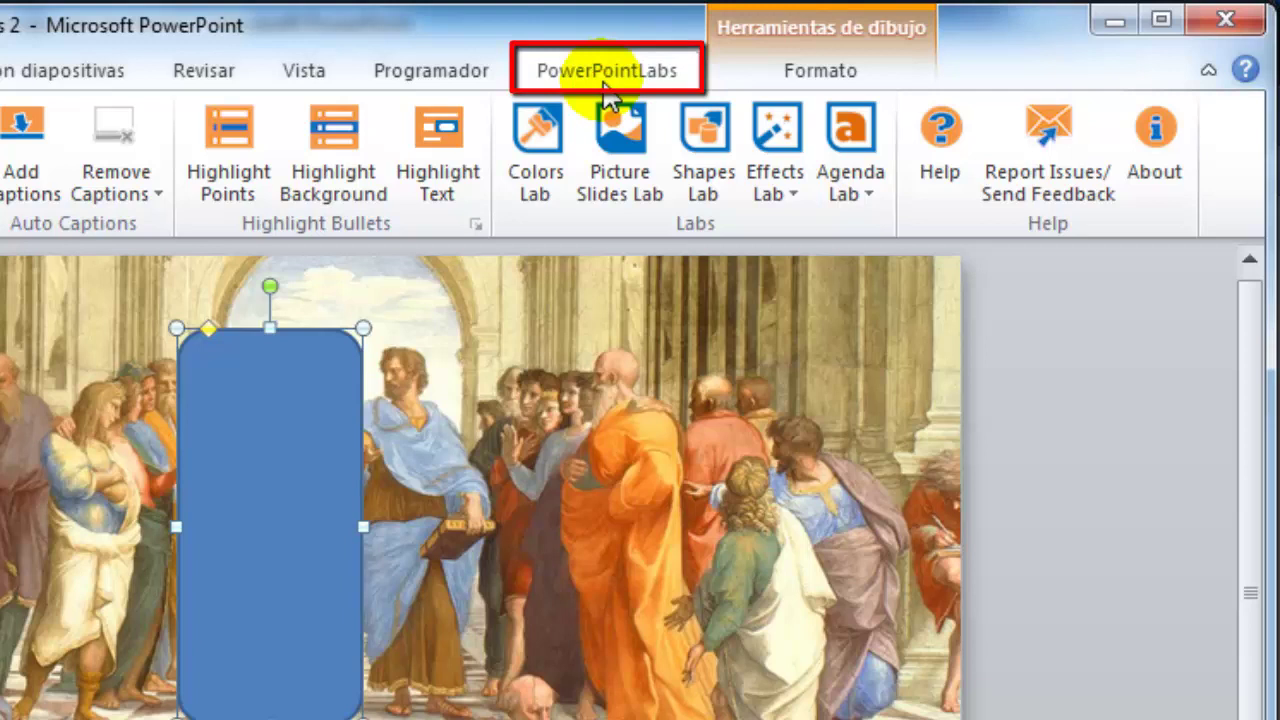
left_click(775, 200)
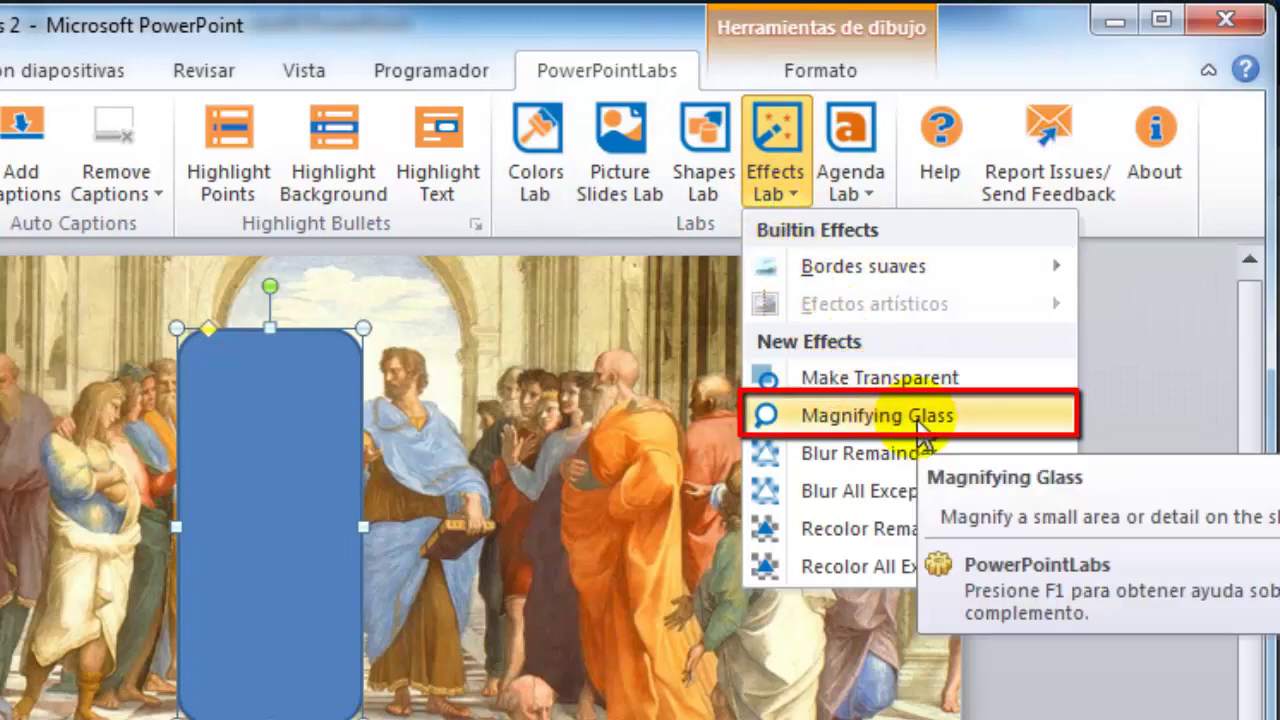
left_click(921, 420)
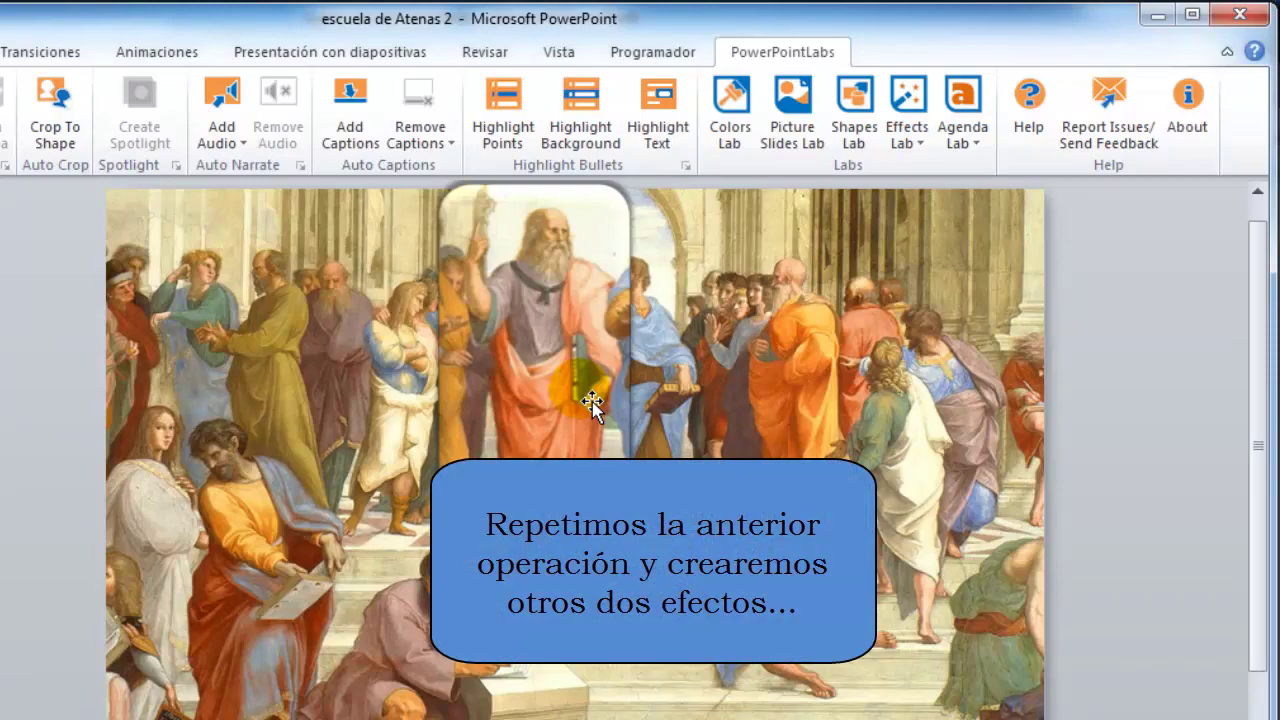
Draw a second rounded rectangle over the lower-right figures
left_click(583, 385)
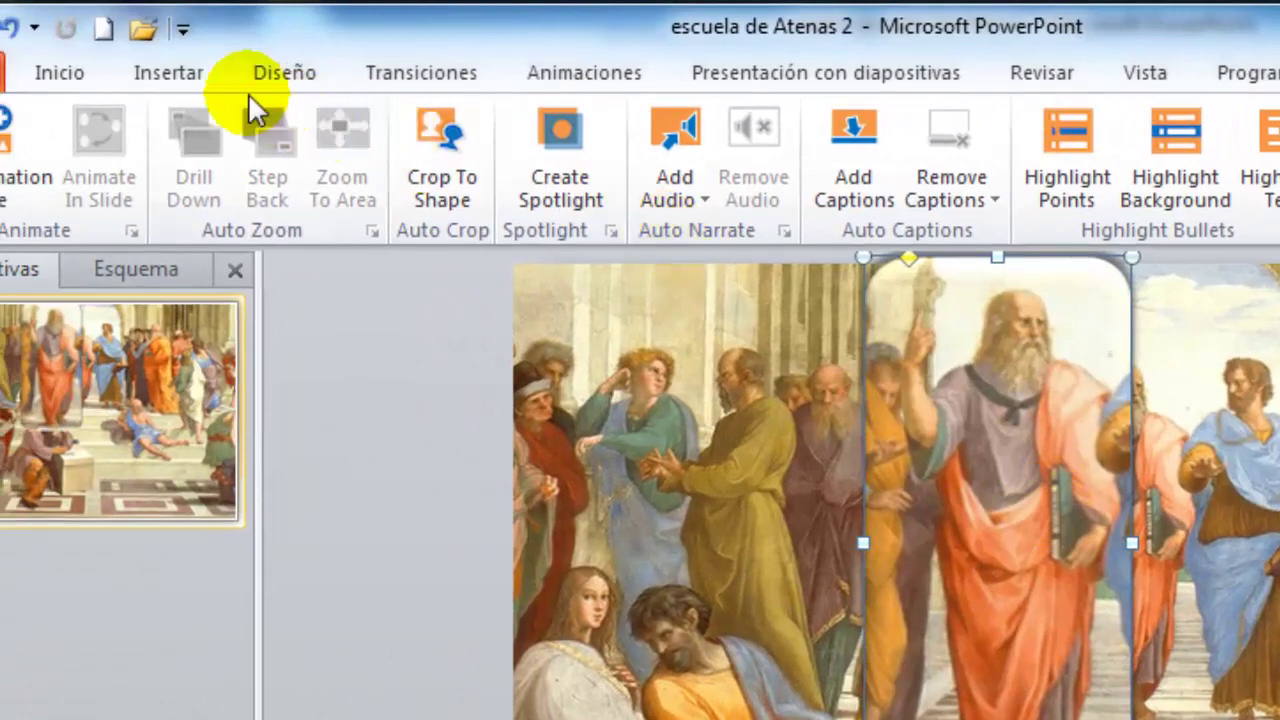
left_click(172, 80)
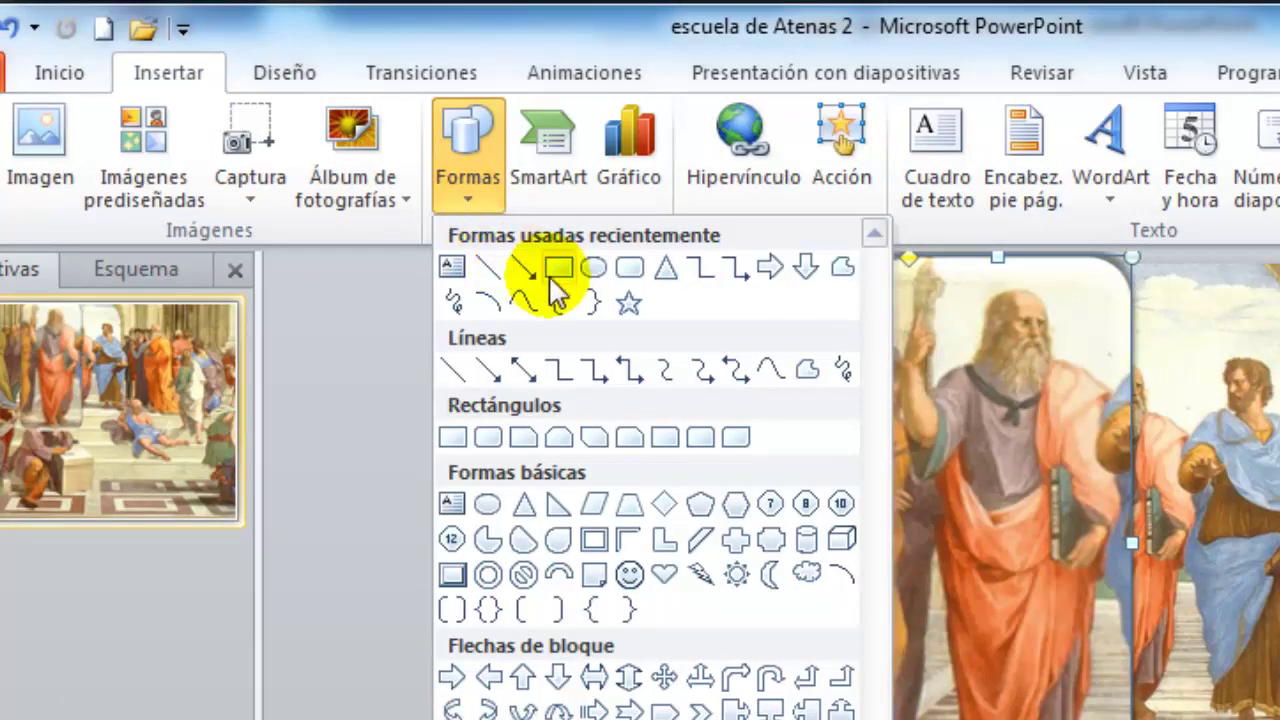
left_click(630, 268)
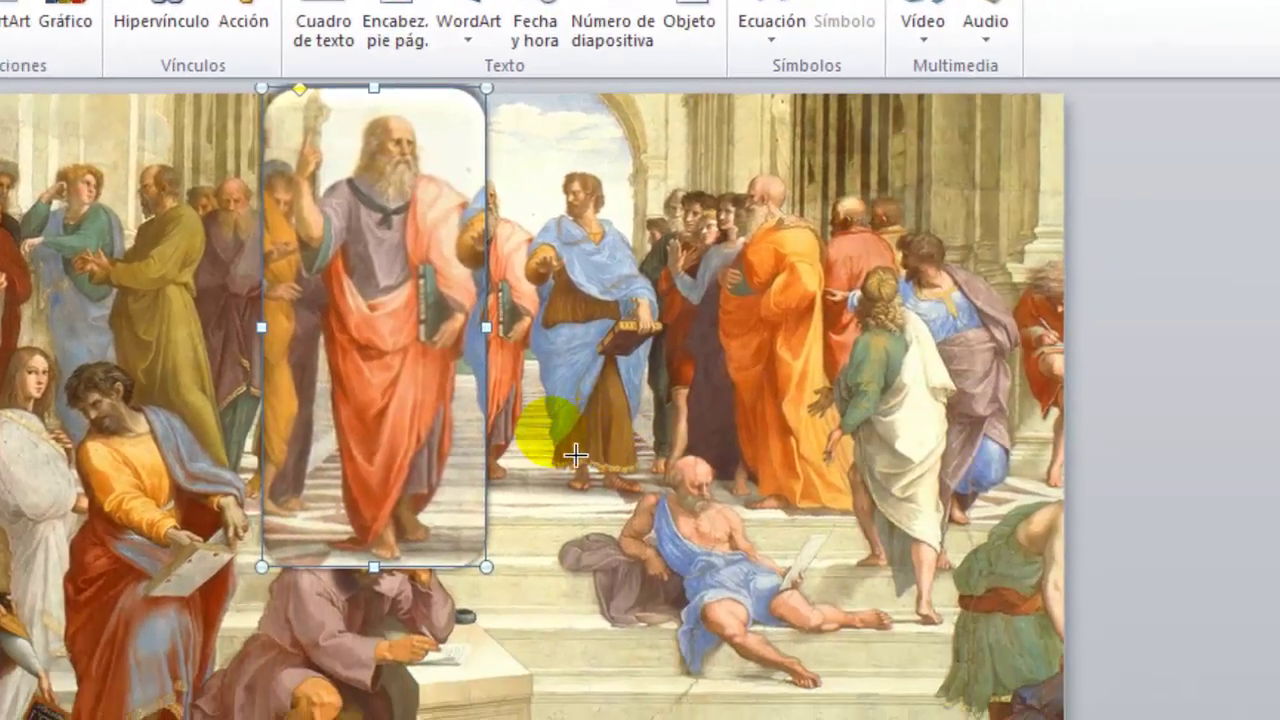
left_click_drag(549, 436, 903, 686)
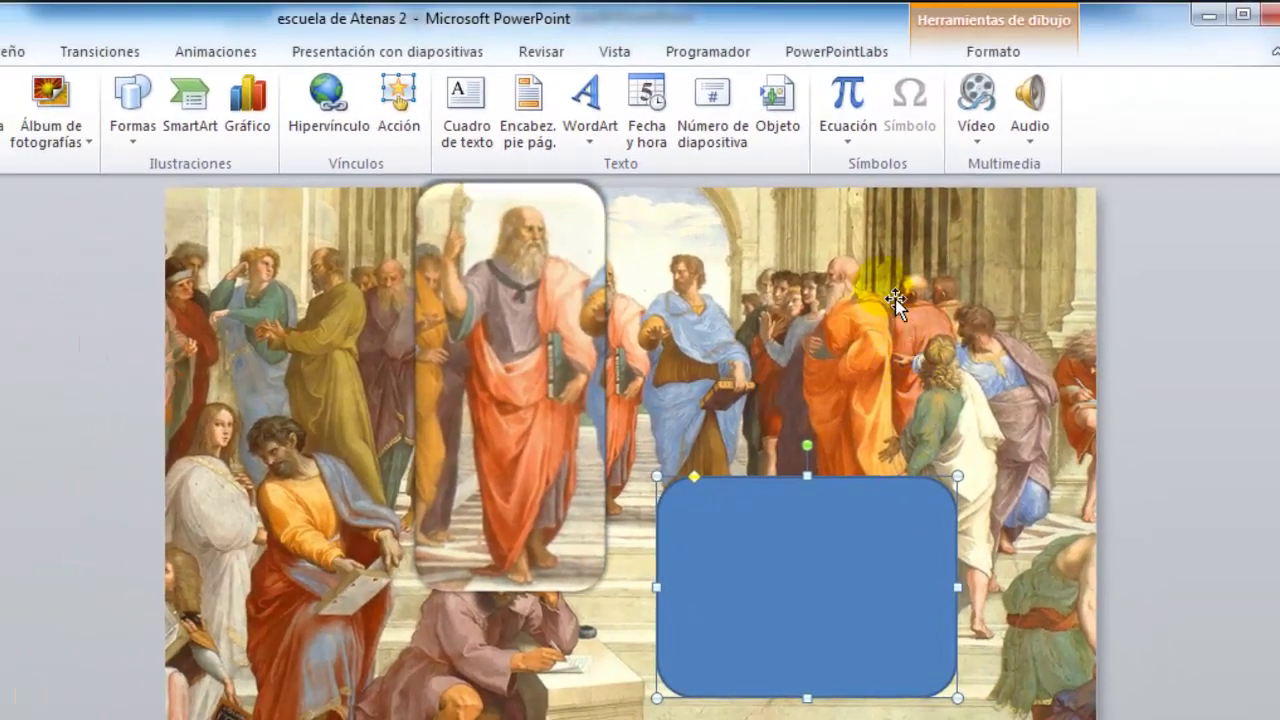
Apply Magnifying Glass to it and move the callout over the reclining figure
left_click(858, 55)
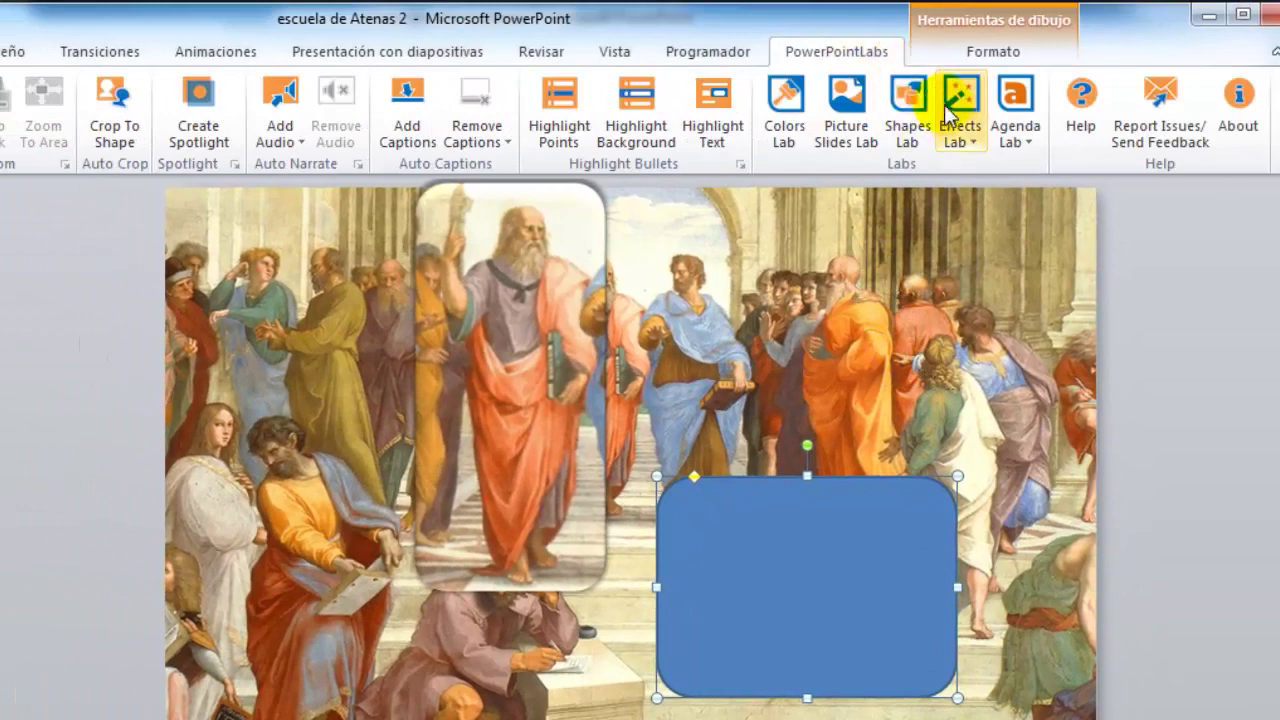
left_click(958, 143)
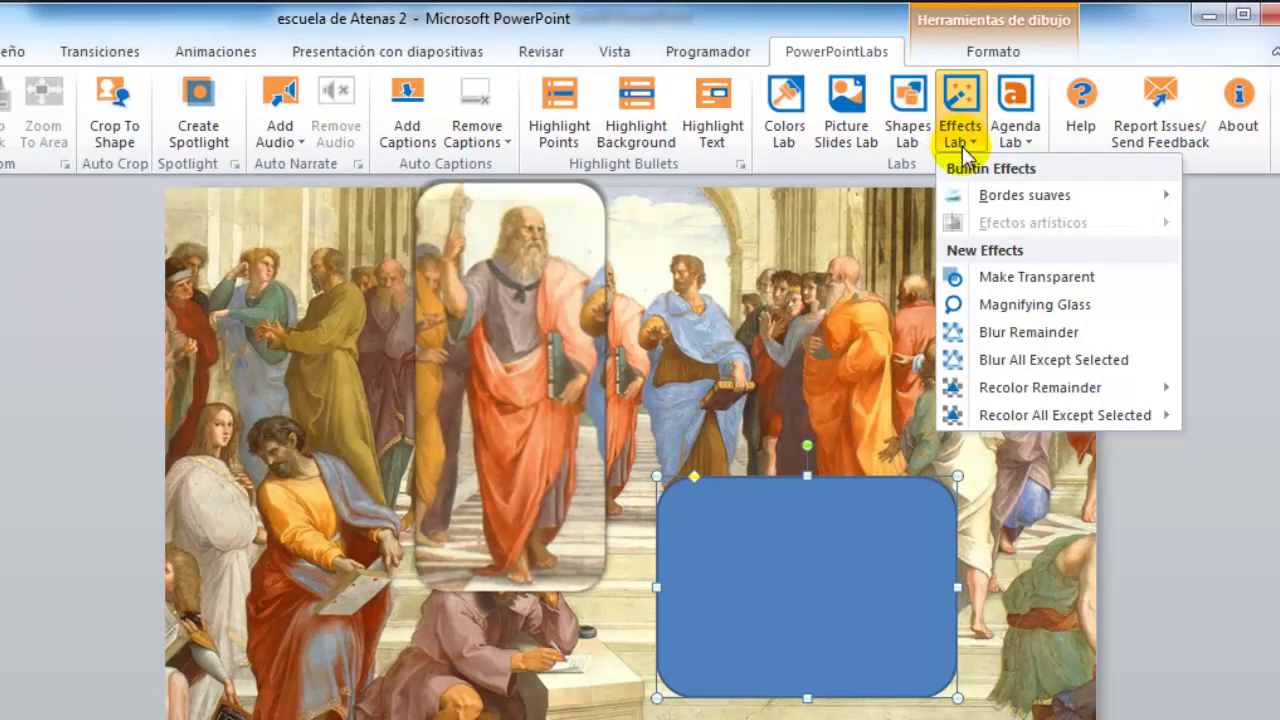
left_click(1018, 306)
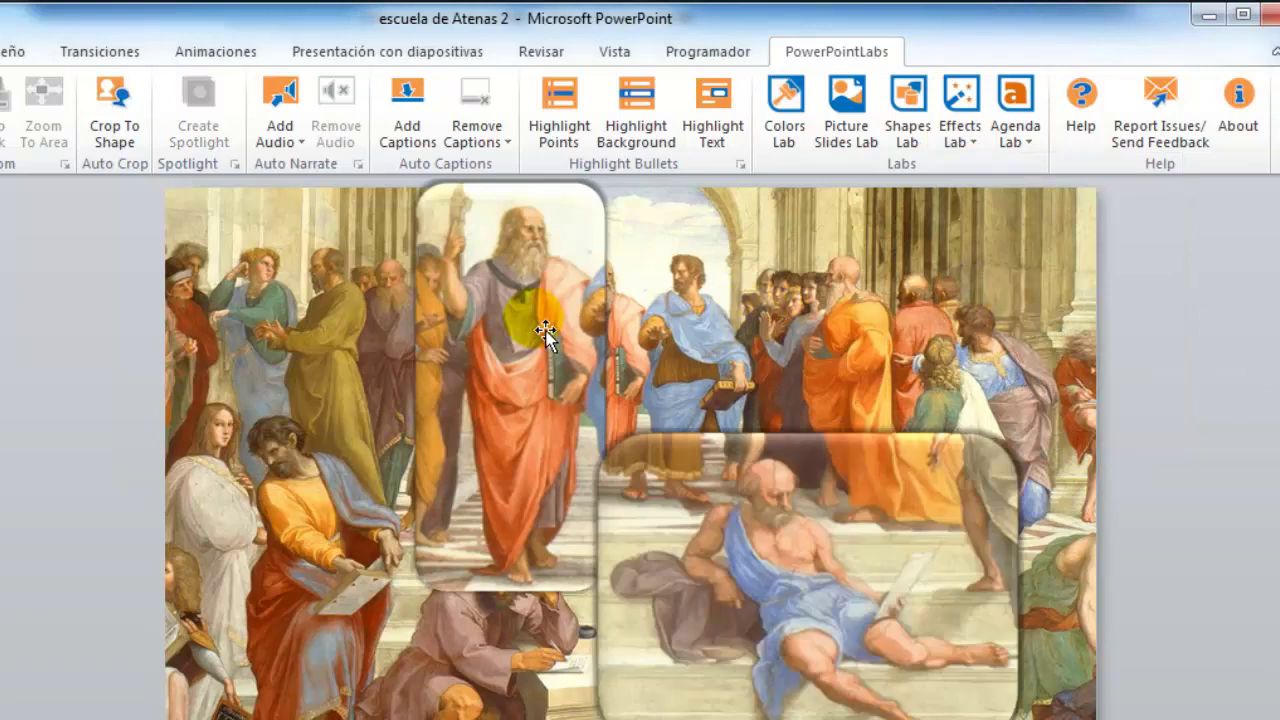
mouse_move(551, 320)
left_mouse_down()
mouse_move(620, 332)
mouse_move(692, 398)
left_mouse_up()
scroll(666, 416, "down", 2)
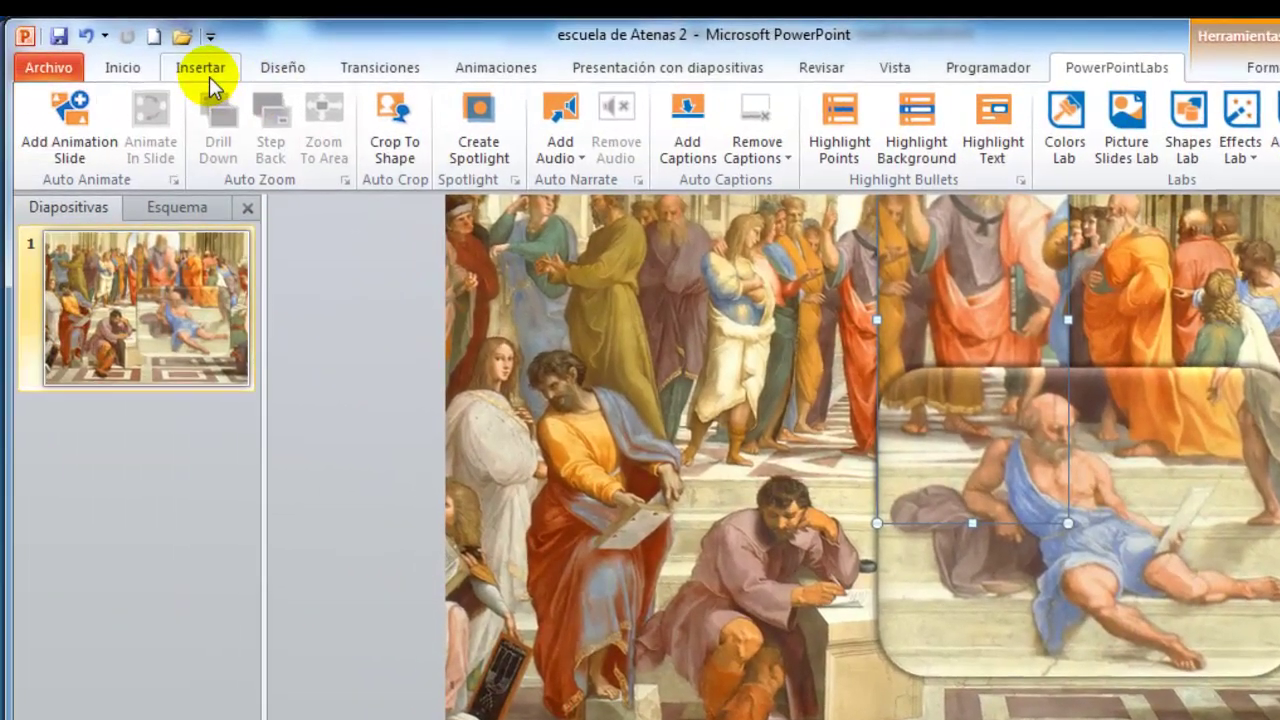
Draw a rounded rectangle over the seated writing figure at lower left
left_click(206, 72)
left_click(408, 128)
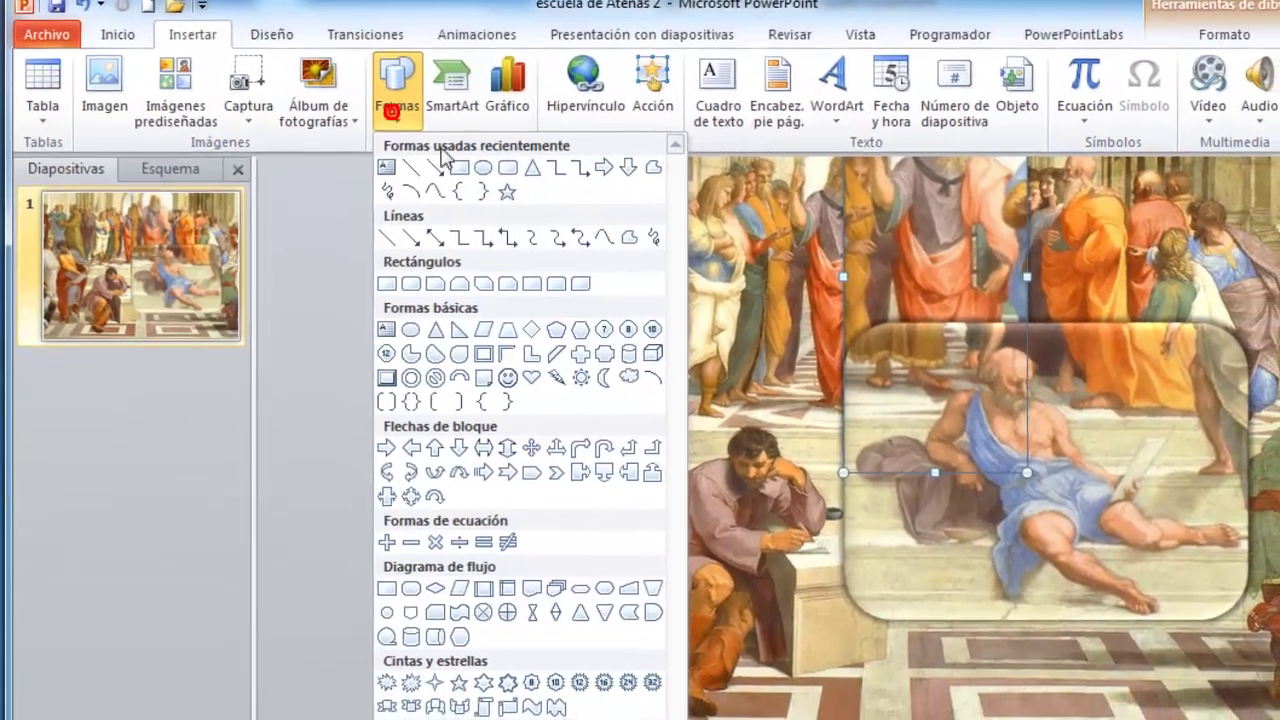
left_click(499, 161)
left_click_drag(578, 389, 835, 713)
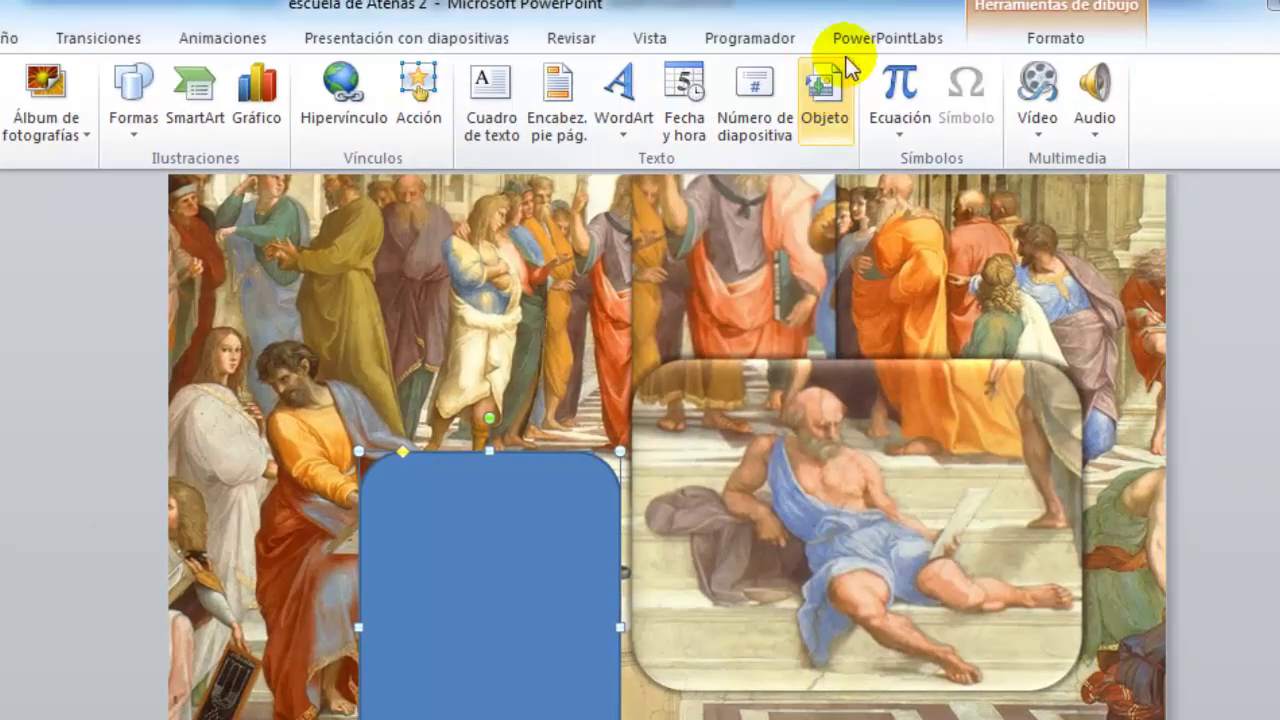
Turn the new rectangle into a magnified view with the Magnifying Glass effect
left_click(855, 40)
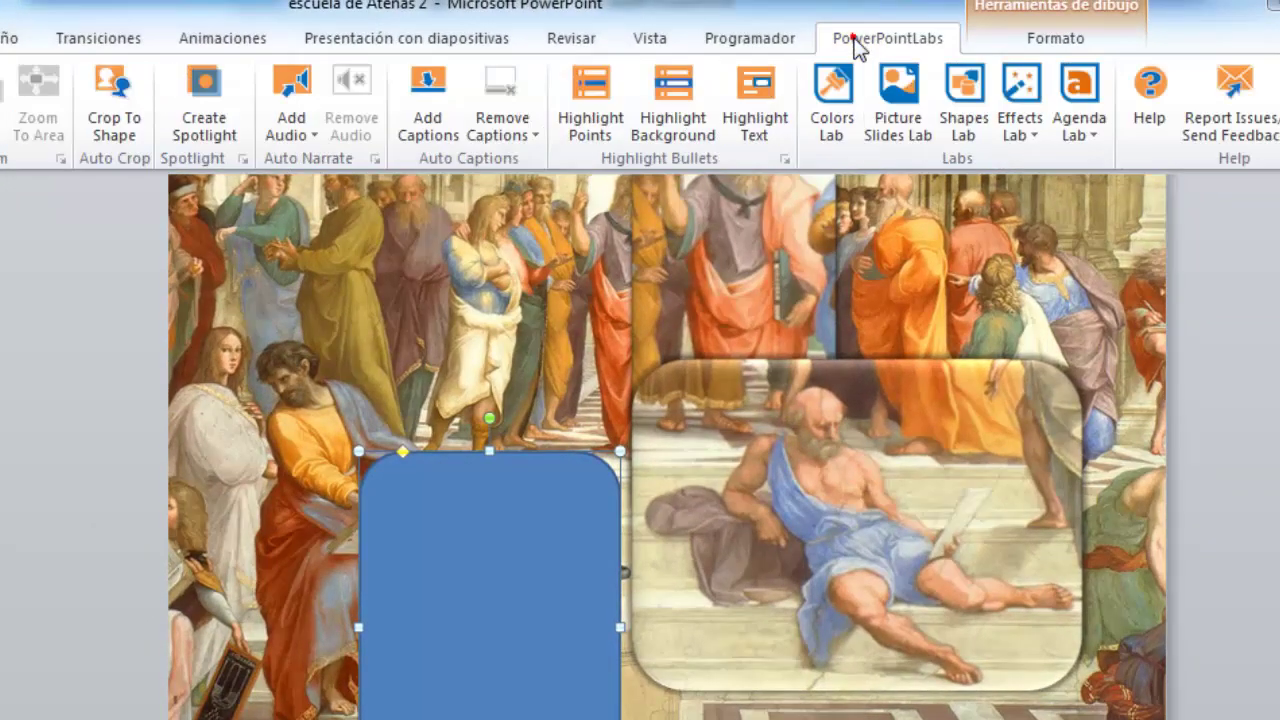
left_click(1019, 134)
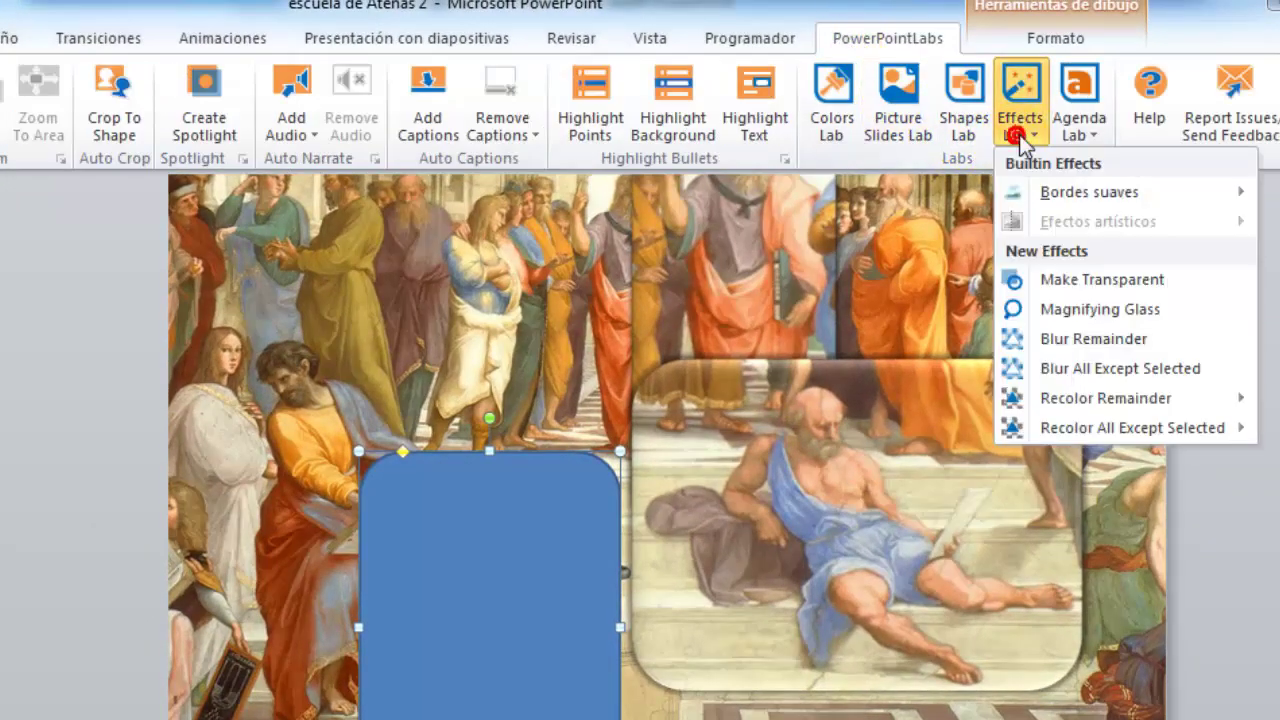
left_click(1078, 313)
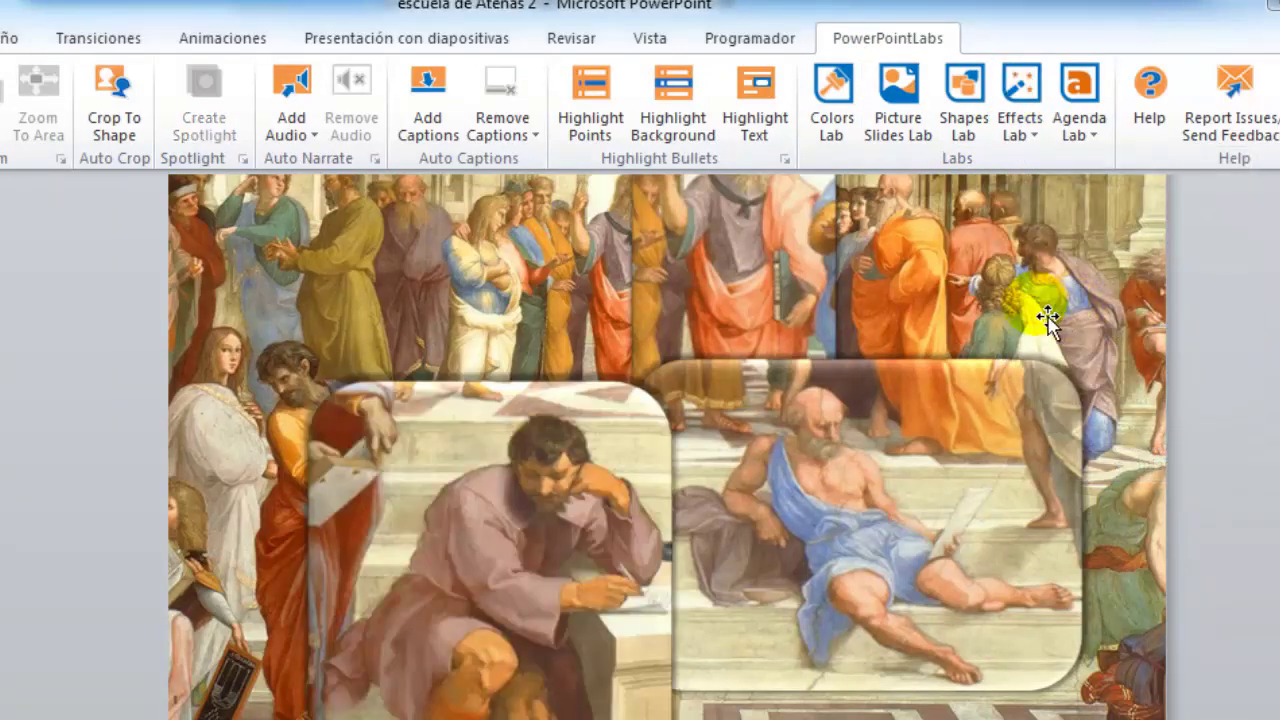
Shift the Plato magnifier callout to the left
scroll(876, 340, "up", 1)
scroll(876, 340, "up", 1)
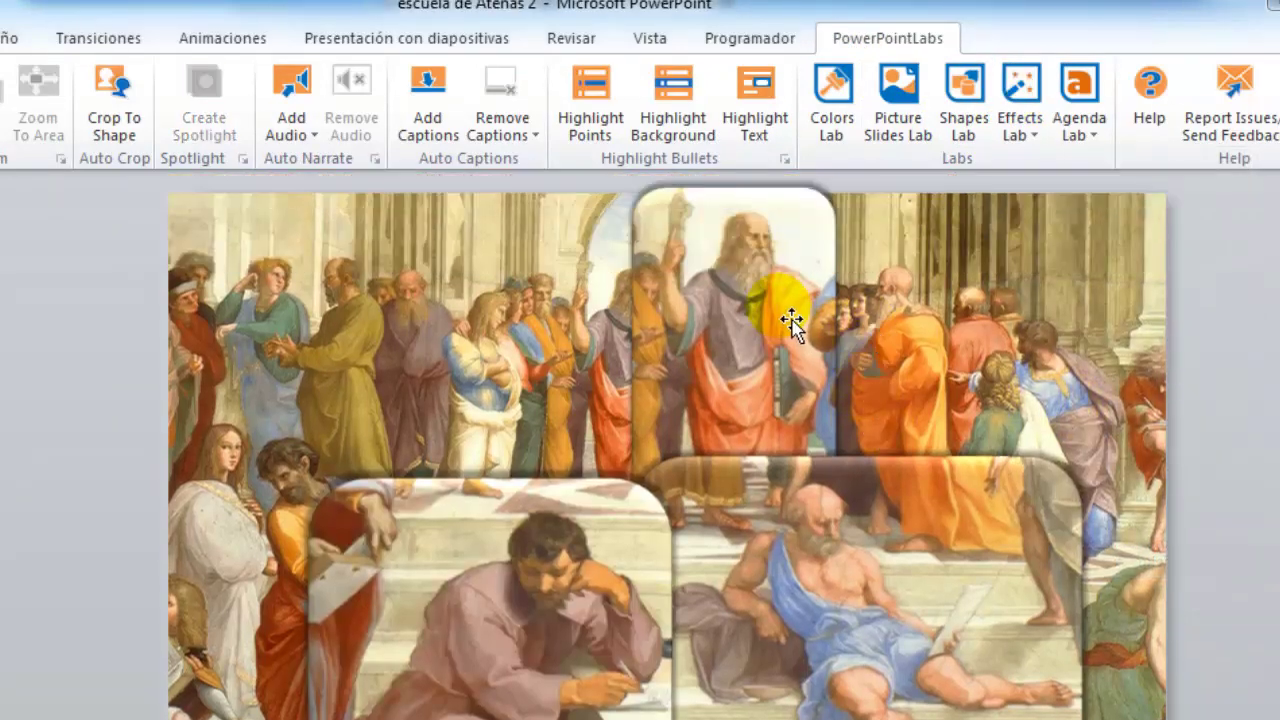
left_click_drag(790, 317, 668, 318)
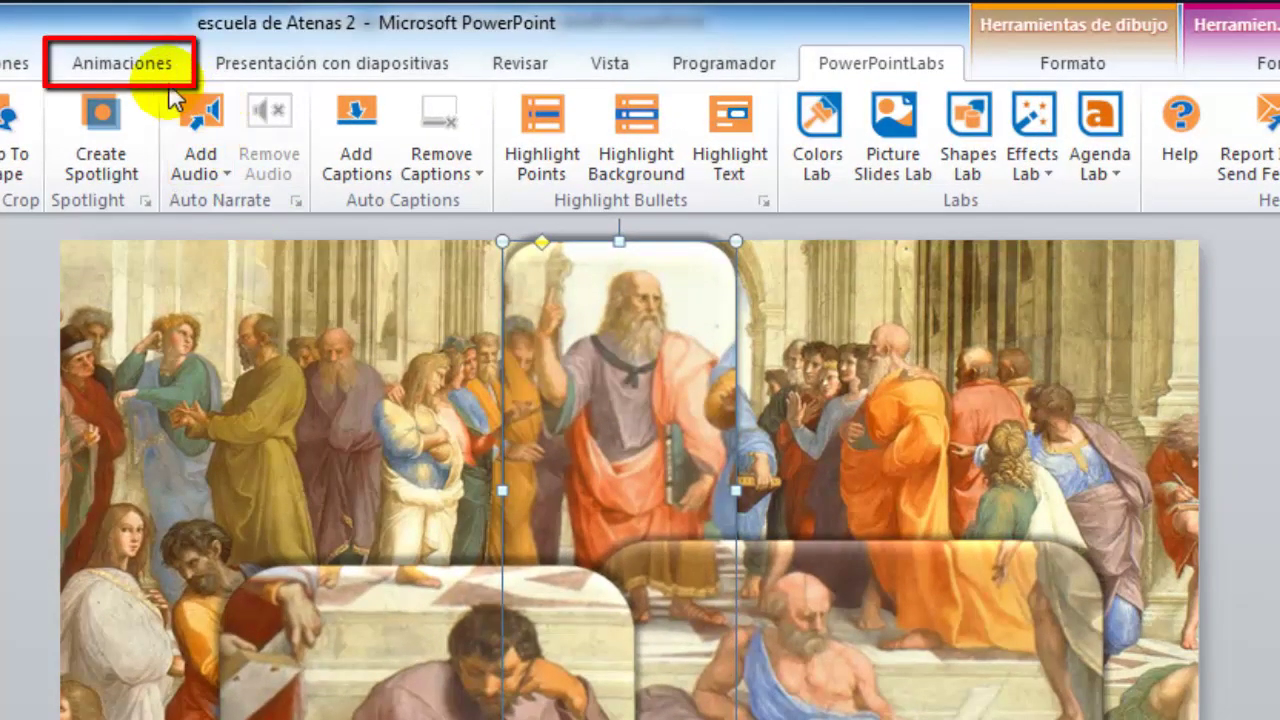
Give the Plato callout a Zoom entrance animation
left_click(160, 75)
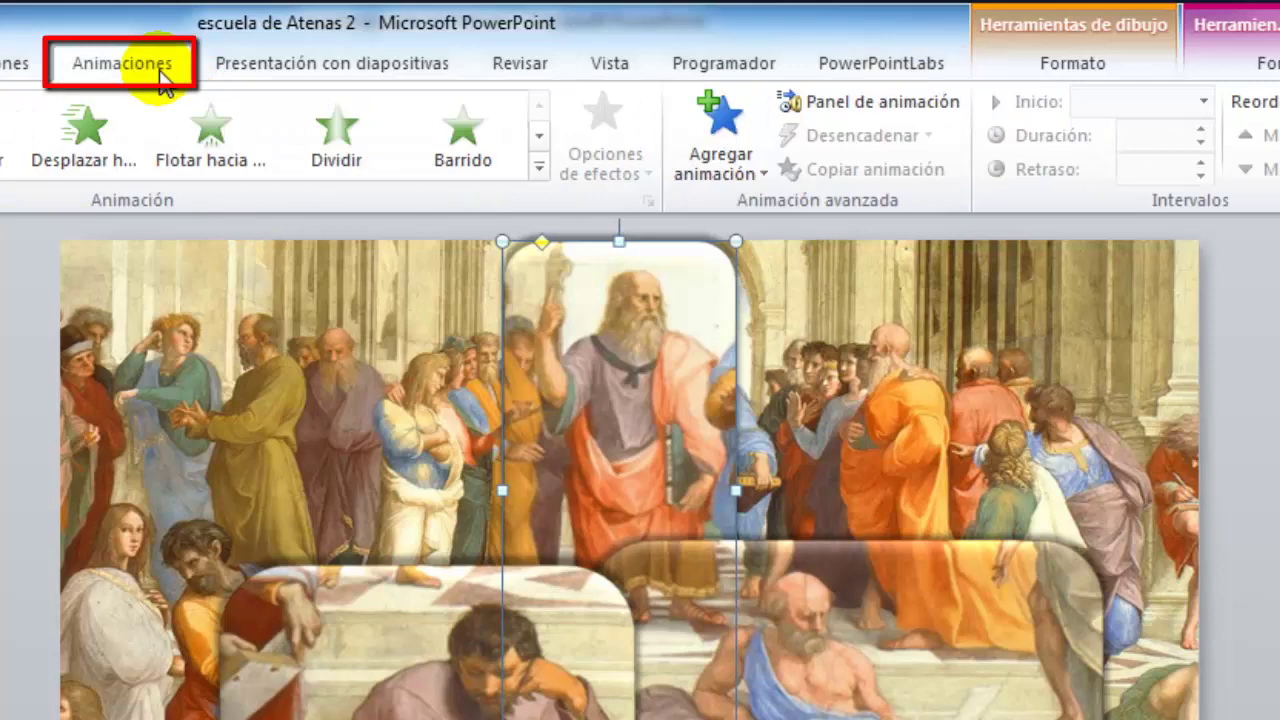
left_click(731, 162)
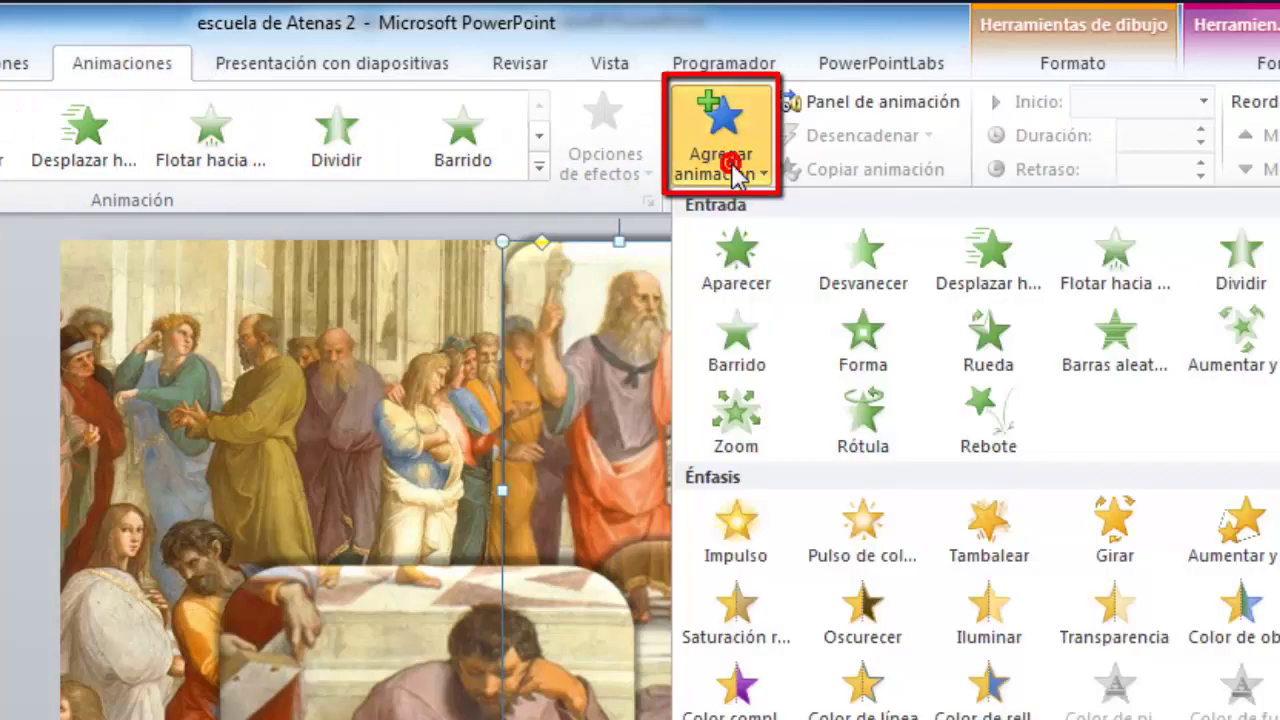
left_click(755, 422)
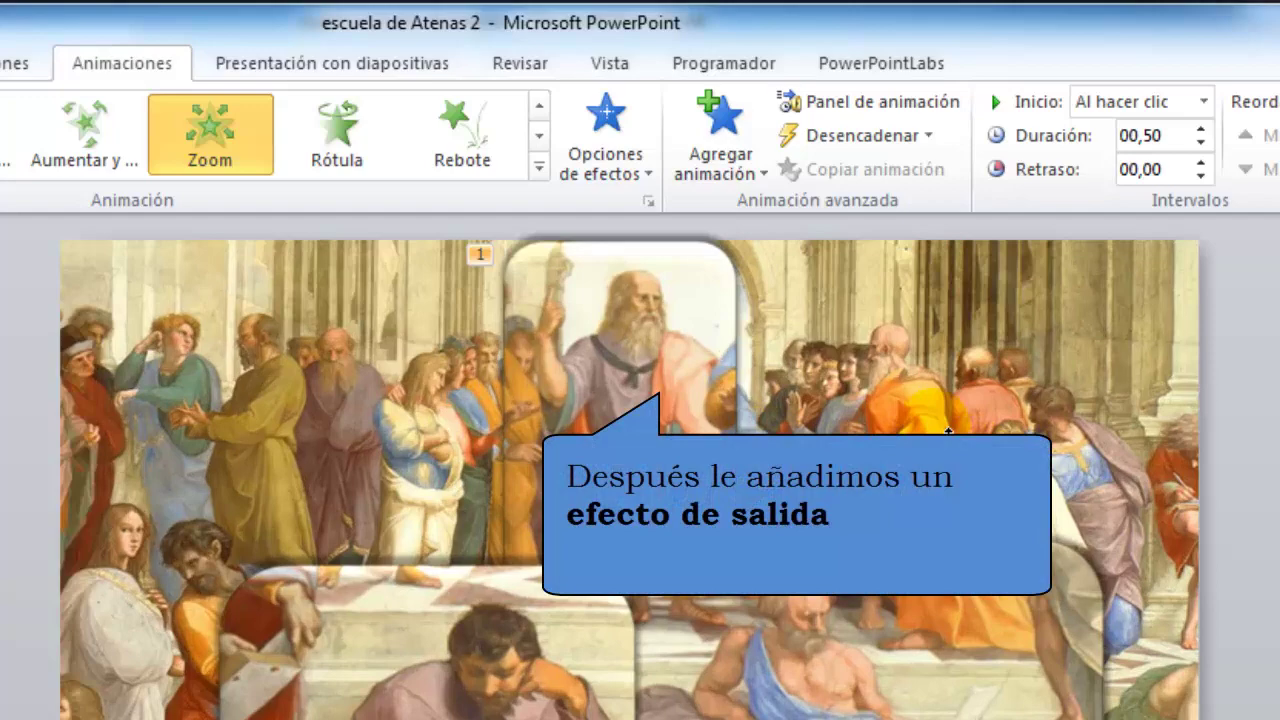
Add a Zoom exit animation to the Plato callout
left_click(630, 350)
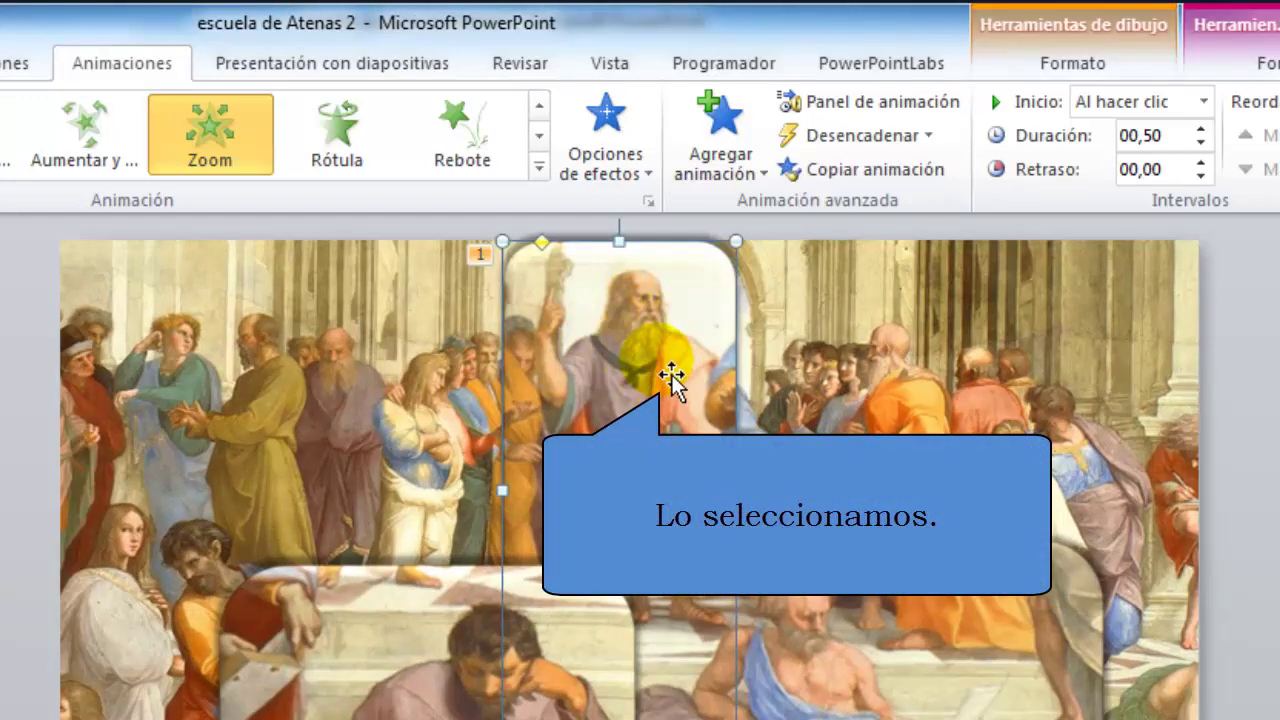
left_click(722, 168)
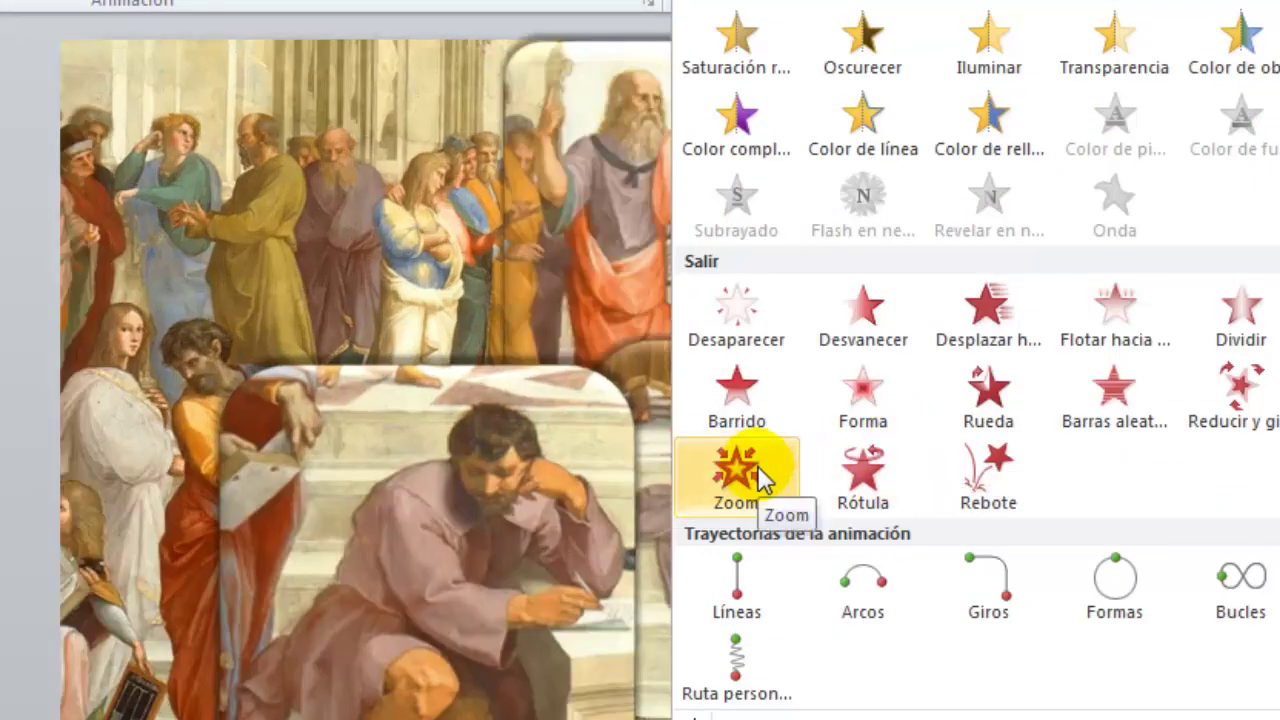
left_click(757, 465)
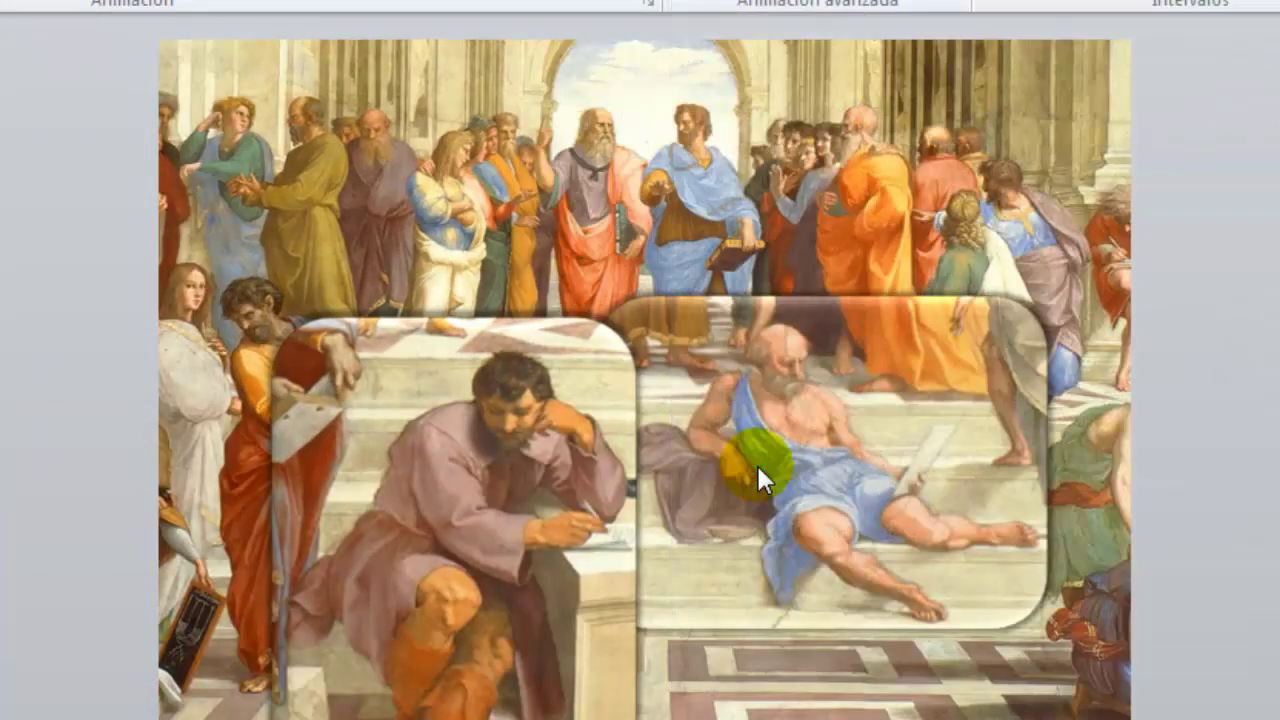
left_click(610, 272)
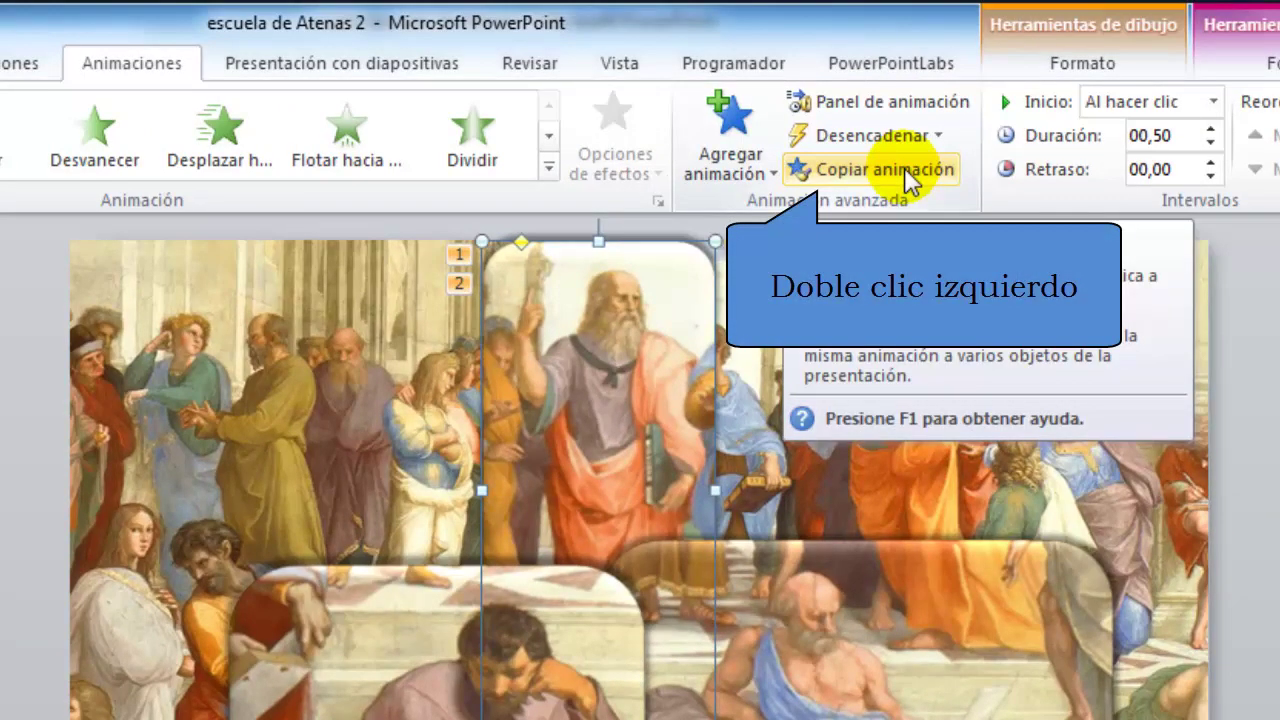
Copy Plato's Zoom entrance and exit animations onto the lower-right and lower-left magnifier callouts
double_click(904, 167)
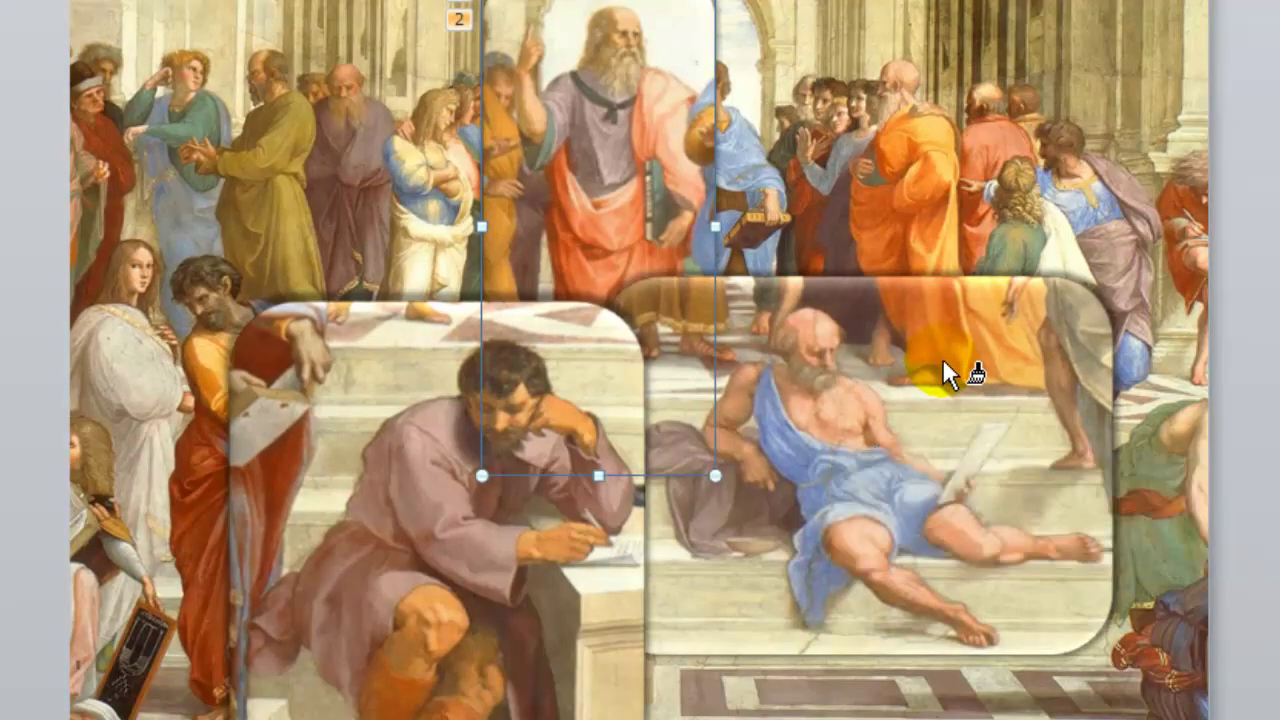
left_click(943, 360)
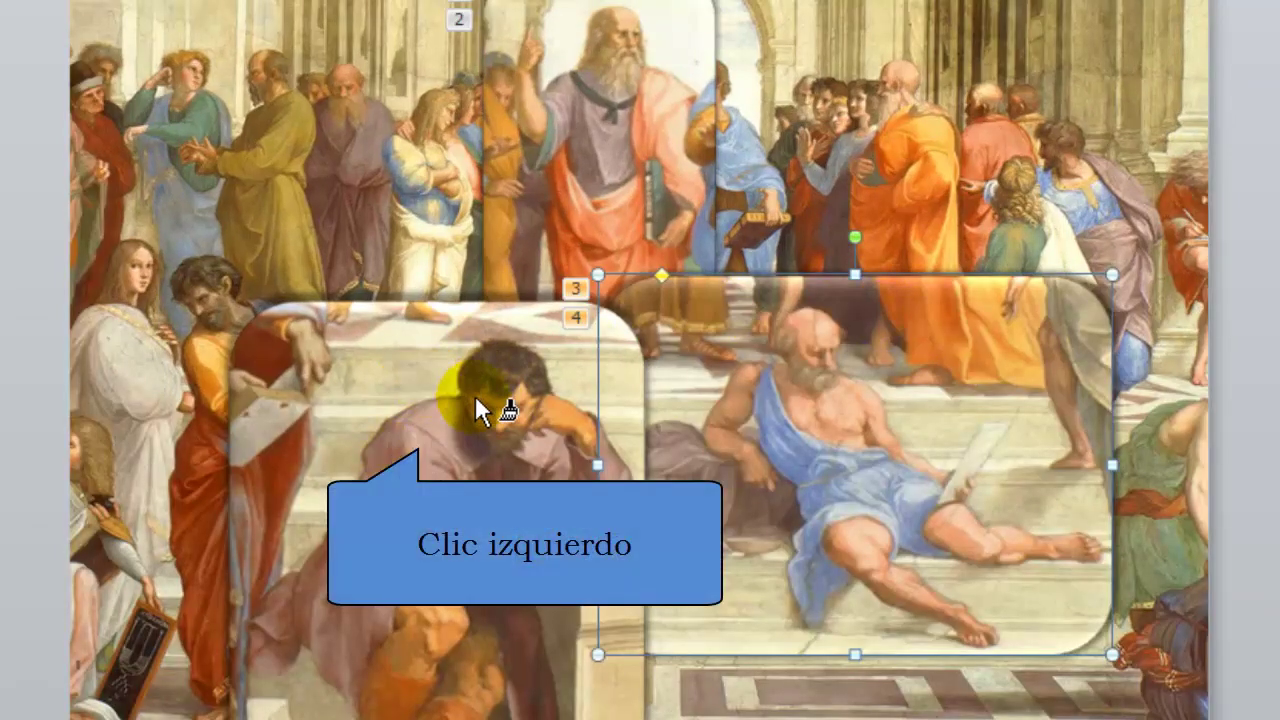
left_click(475, 395)
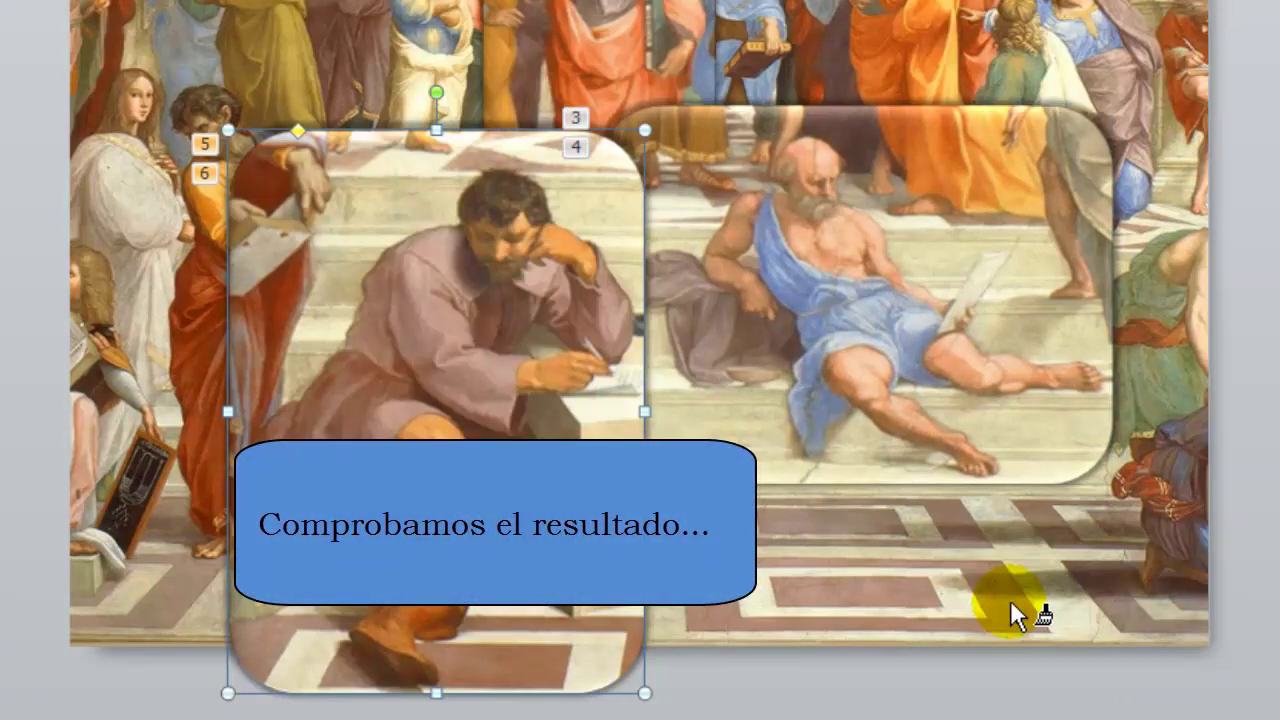
Start the slide show from the School of Athens slide to preview the zoom callouts
key("F5")
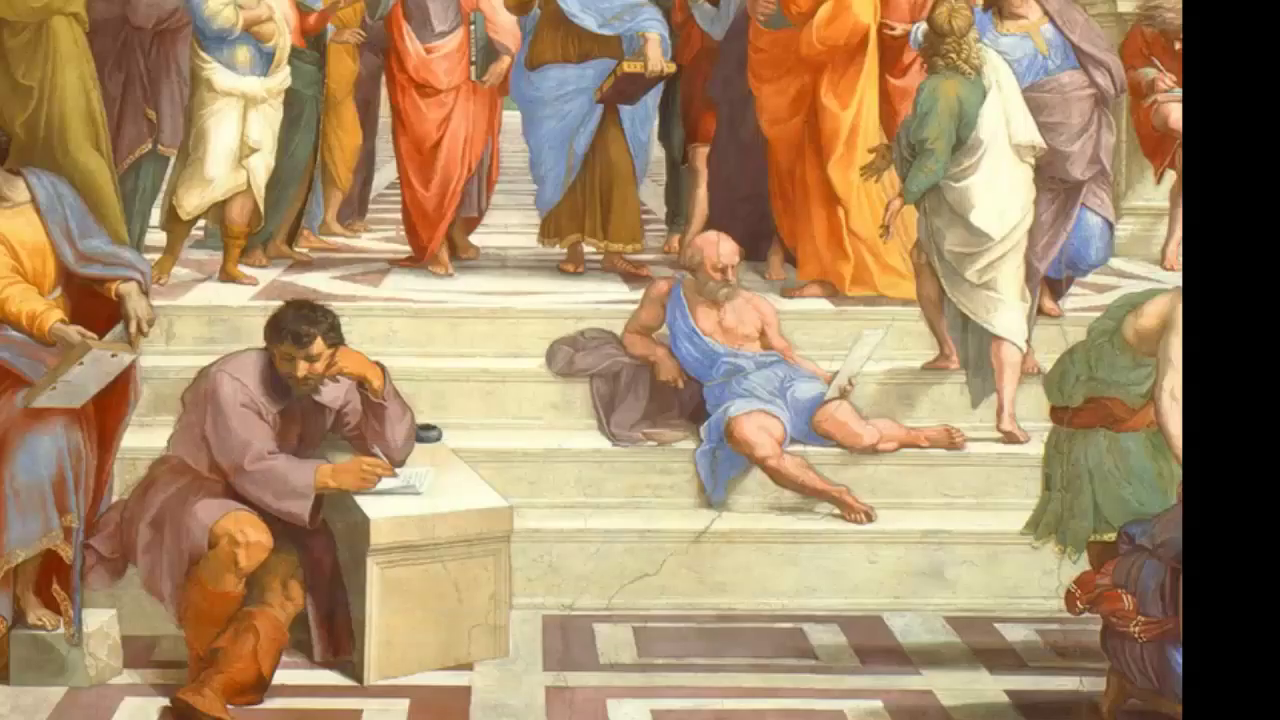